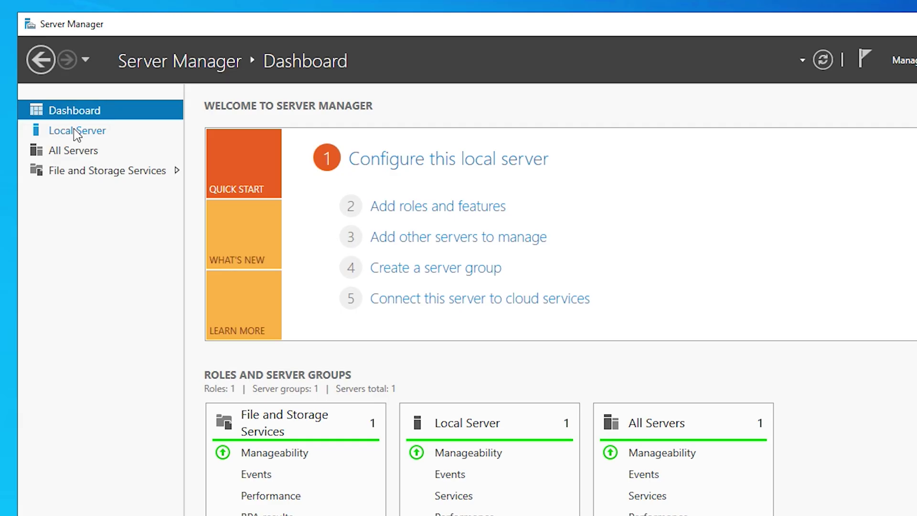
Step: Open the Network Connections window showing Ethernet0 via a 'view network' Start search
left_click(116, 105)
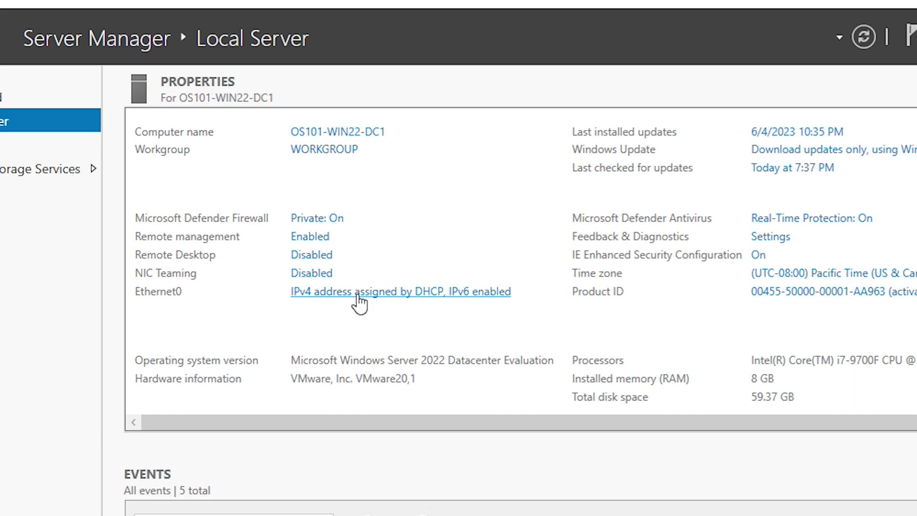
left_click(358, 294)
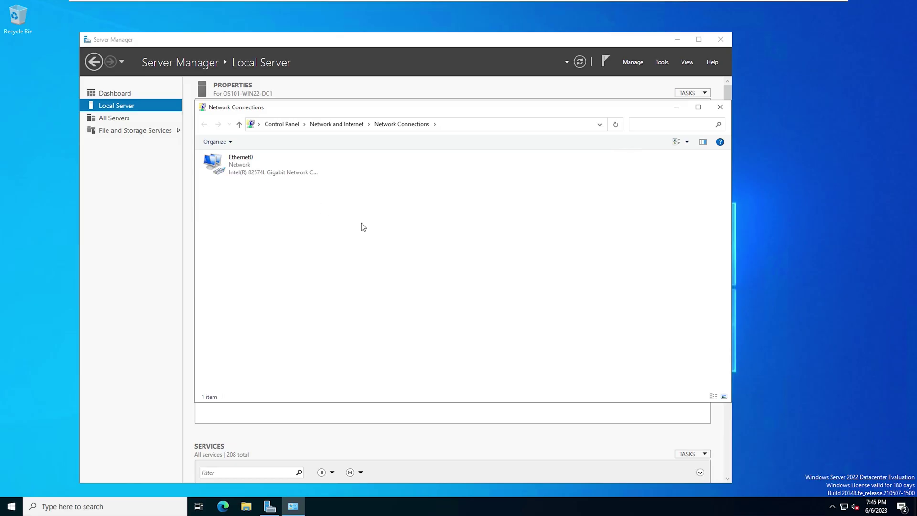
left_click(721, 107)
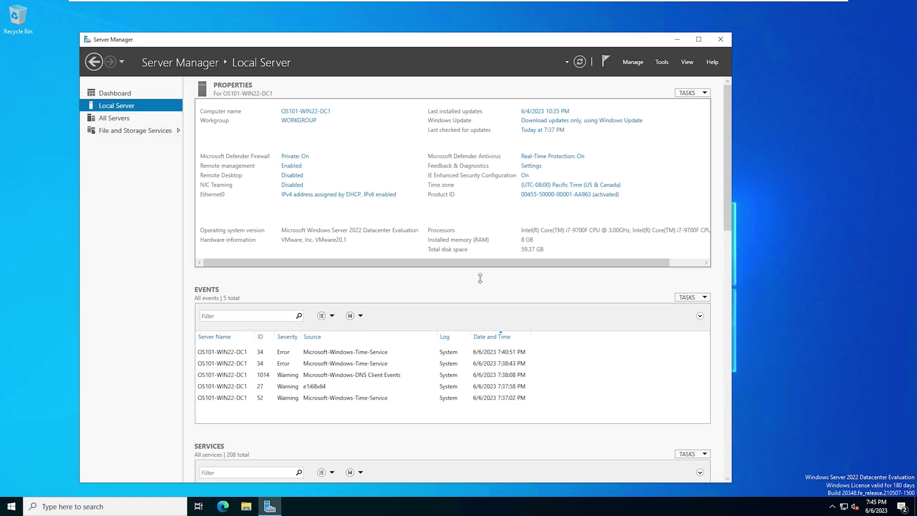
left_click(12, 508)
type("view network")
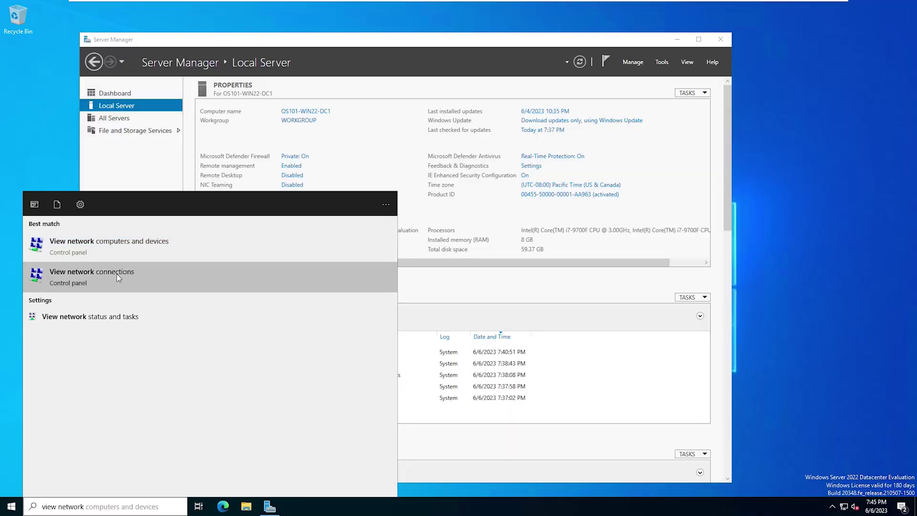
left_click(177, 151)
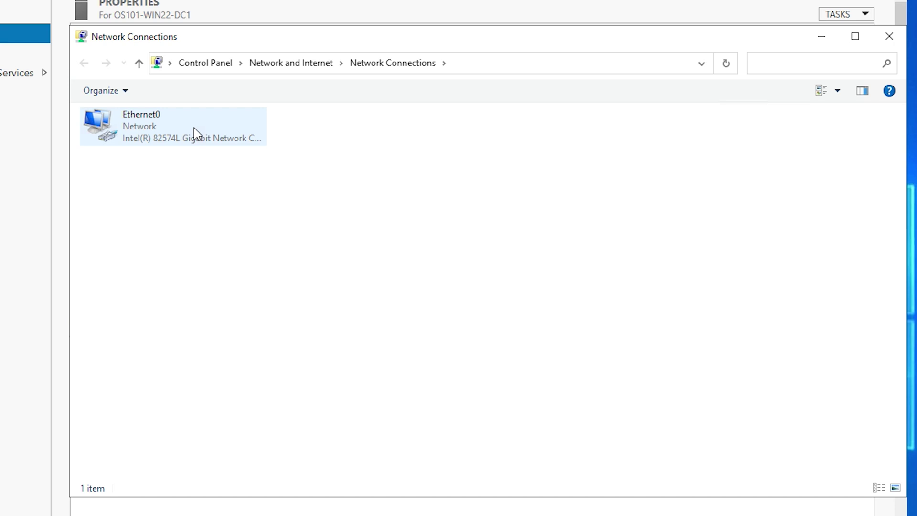
Step: Open the Internet Protocol Version 4 (TCP/IPv4) properties of the Ethernet0 adapter
left_click(275, 166)
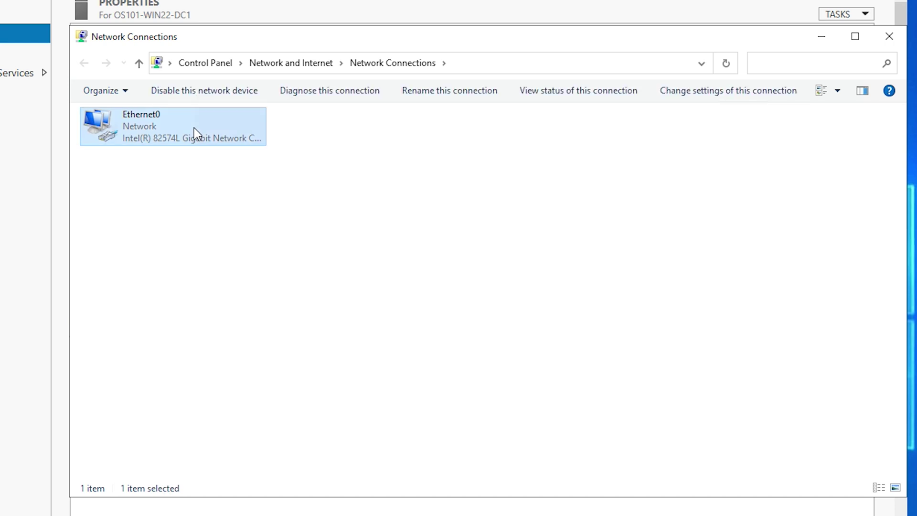
right_click(194, 127)
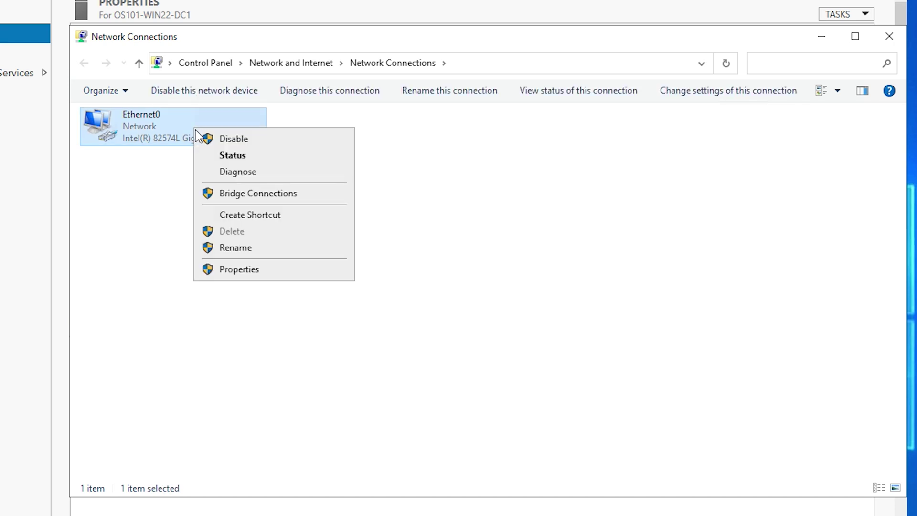
left_click(239, 275)
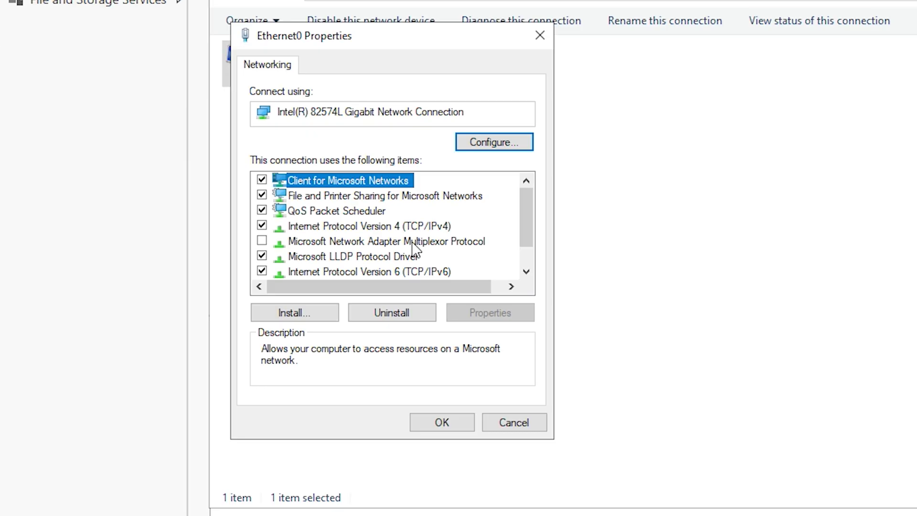
left_click(375, 227)
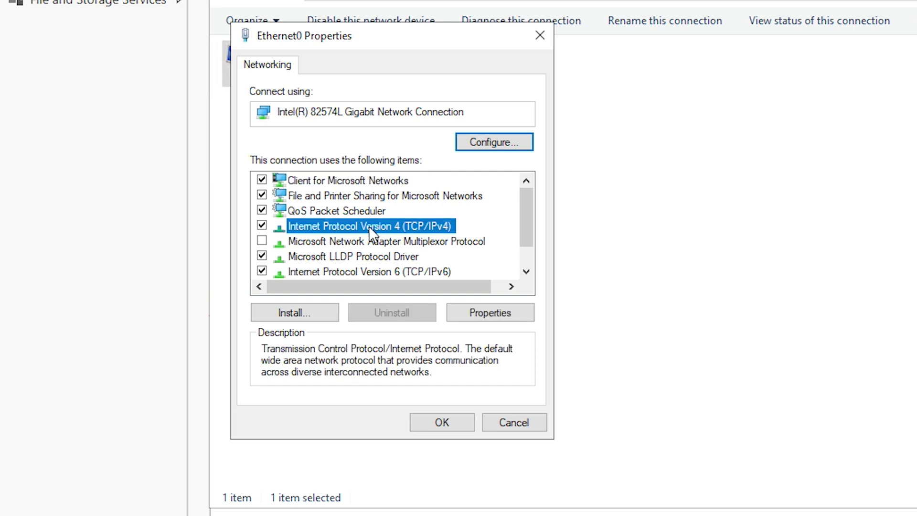
left_click(486, 315)
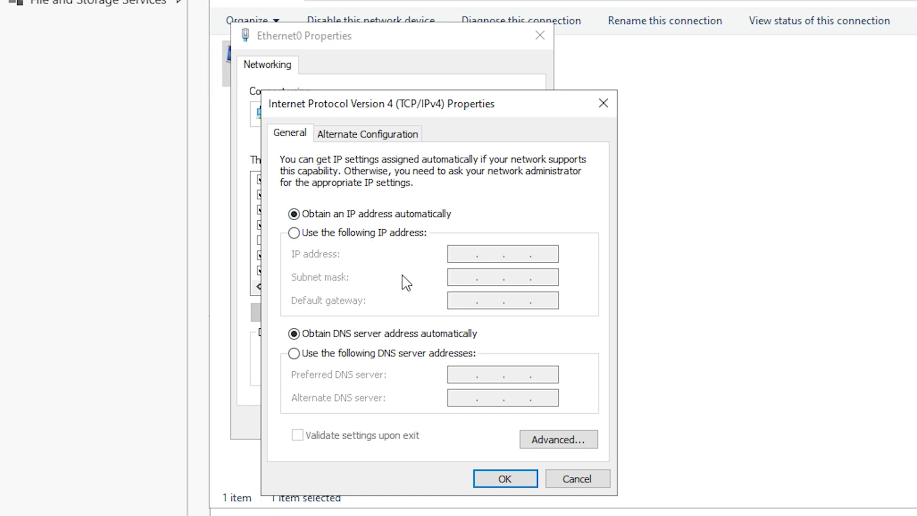
Step: Apply static IP 192.168.163.133, mask 255.255.255.0, gateway 192.168.163.1 and DNS 127.0.0.1
left_click(354, 243)
type("192.168.163.133")
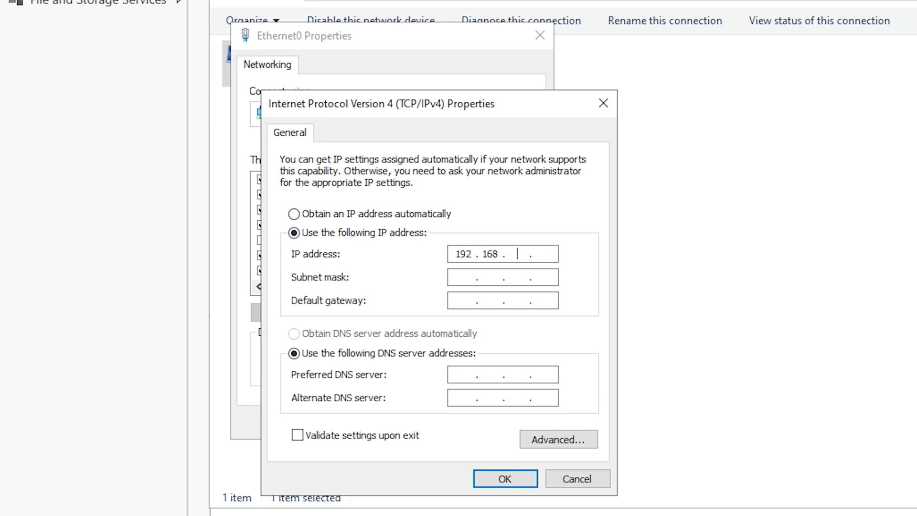
left_click(461, 281)
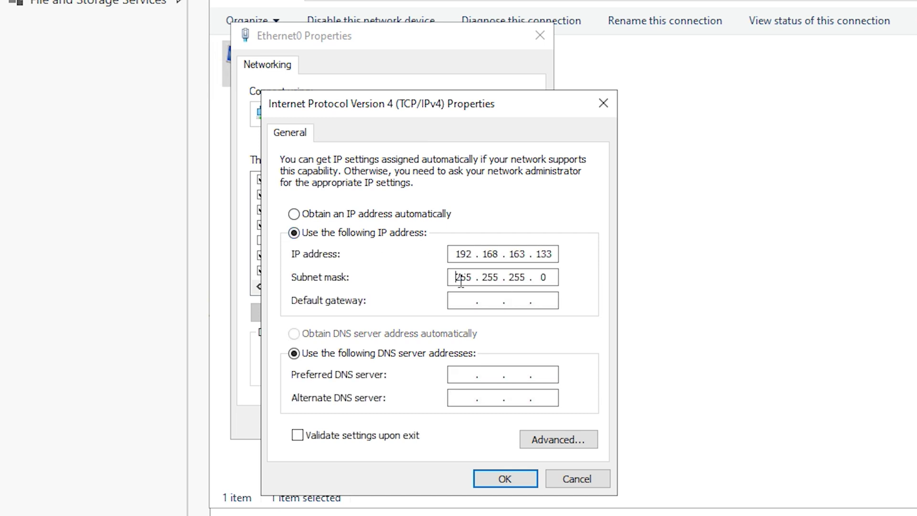
left_click(466, 308)
type("192 . 168 . 163 . ")
type("1")
type("127 . 0 . ")
type("0 . 1")
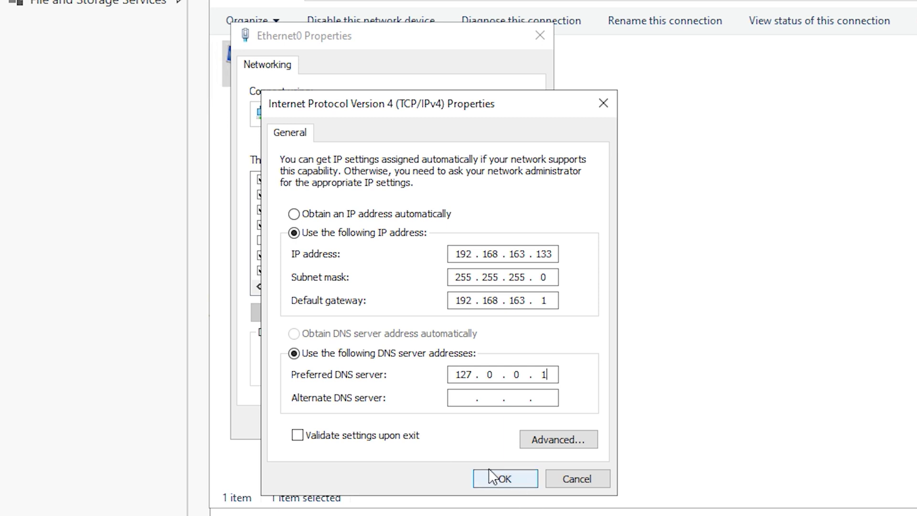
left_click(507, 478)
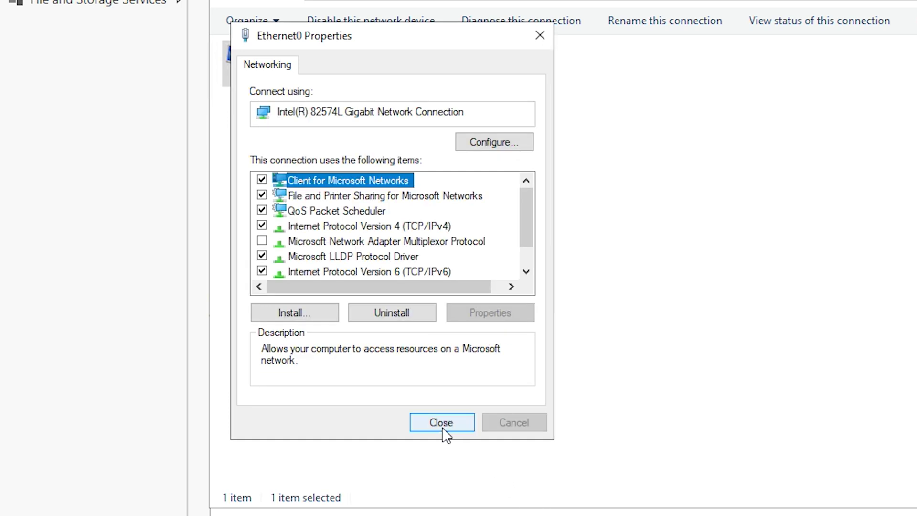
left_click(441, 423)
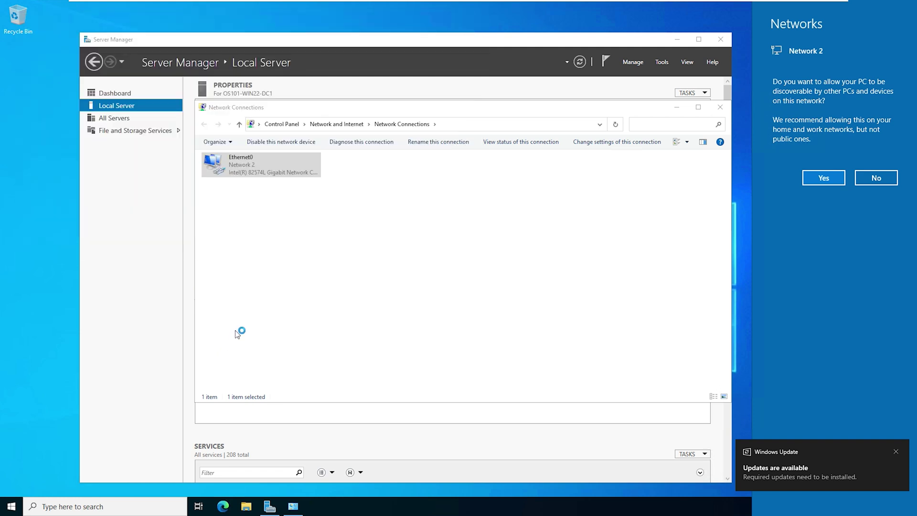
Step: Restart the server from the Start menu's power options
left_click(11, 508)
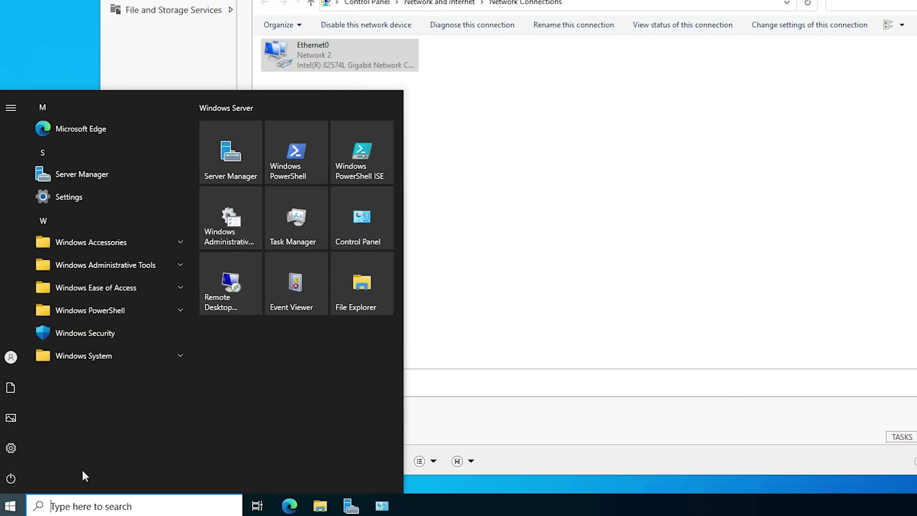
left_click(17, 474)
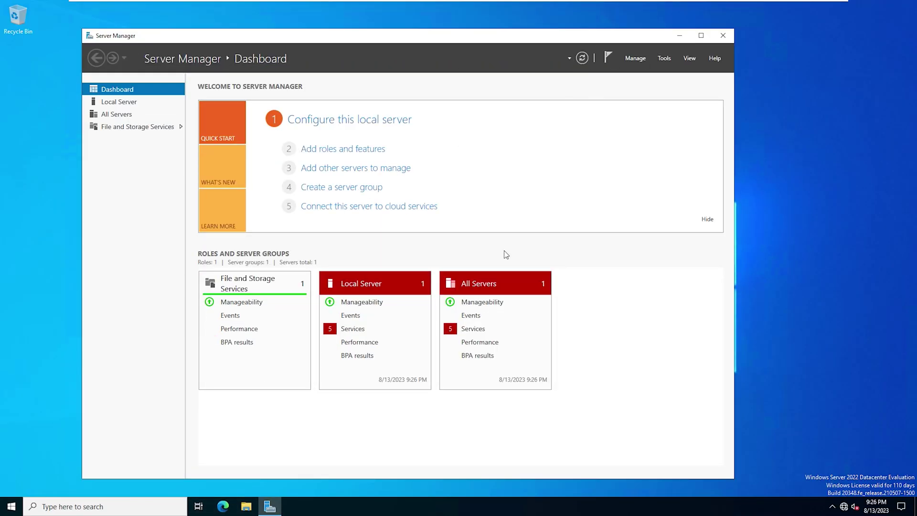
Step: Run Add Roles and Features for this server and tick DNS Server with its management tools
left_click(636, 58)
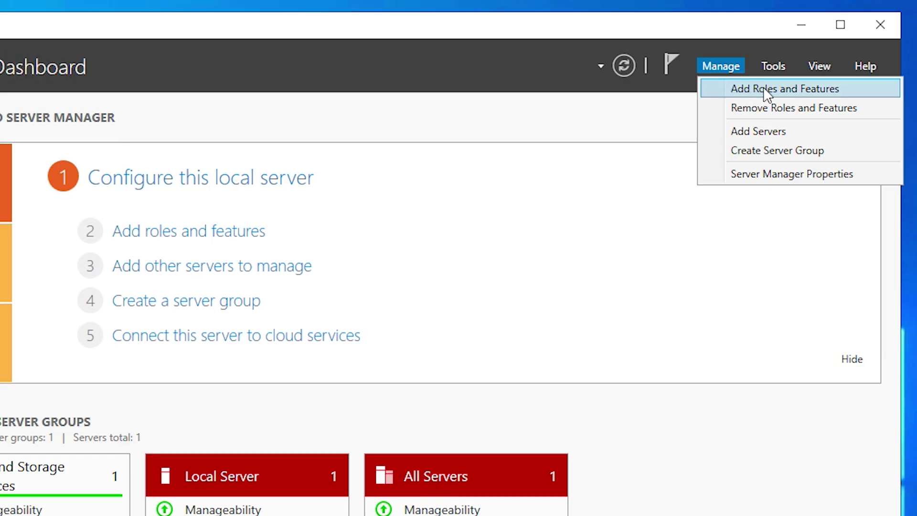
left_click(764, 90)
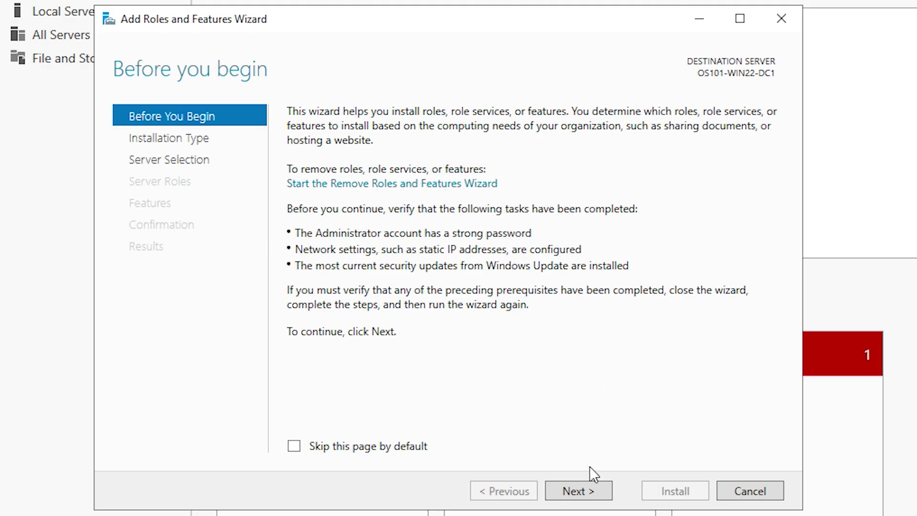
left_click(579, 491)
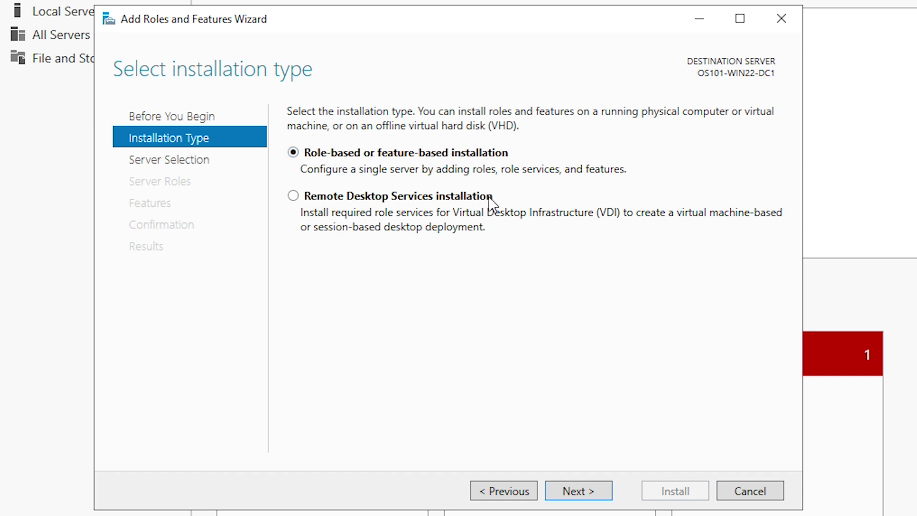
left_click(583, 493)
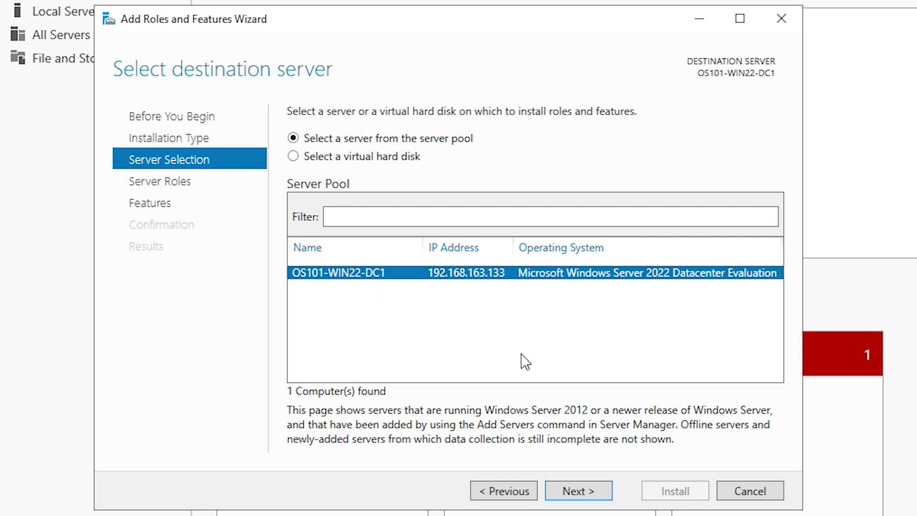
left_click(577, 492)
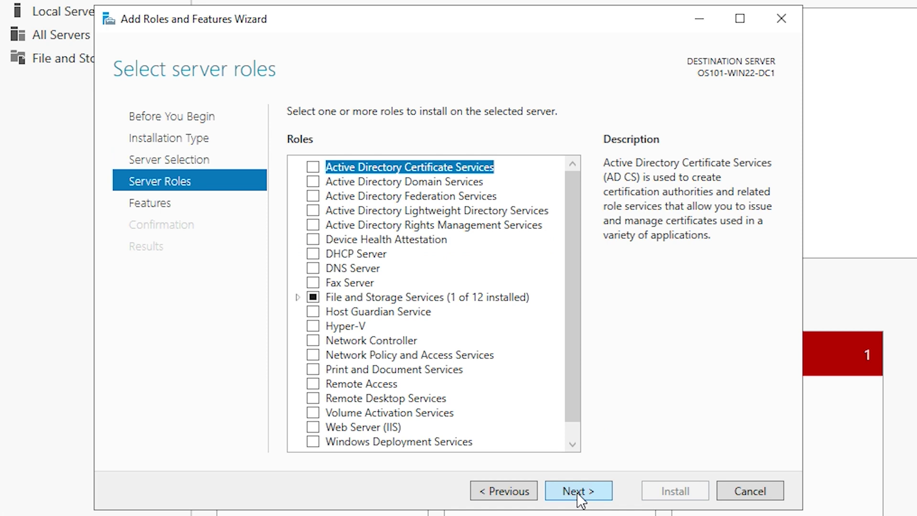
left_click(314, 269)
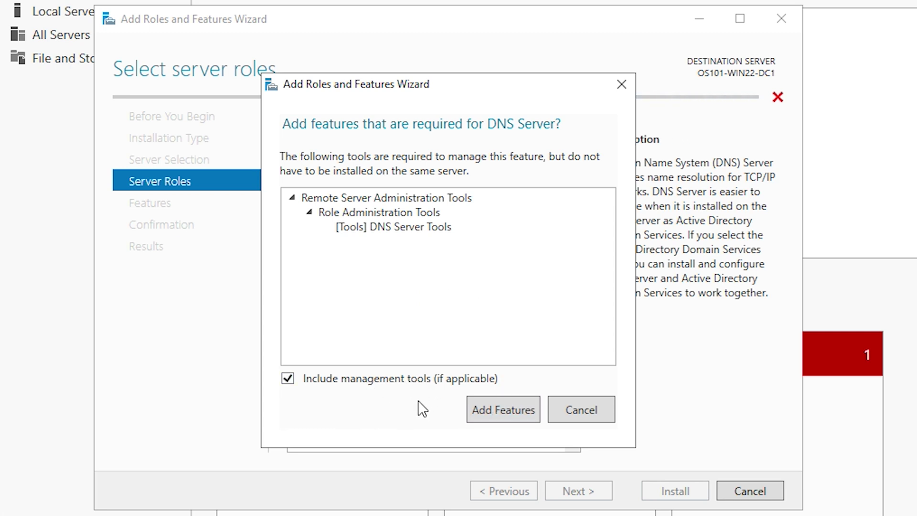
left_click(496, 414)
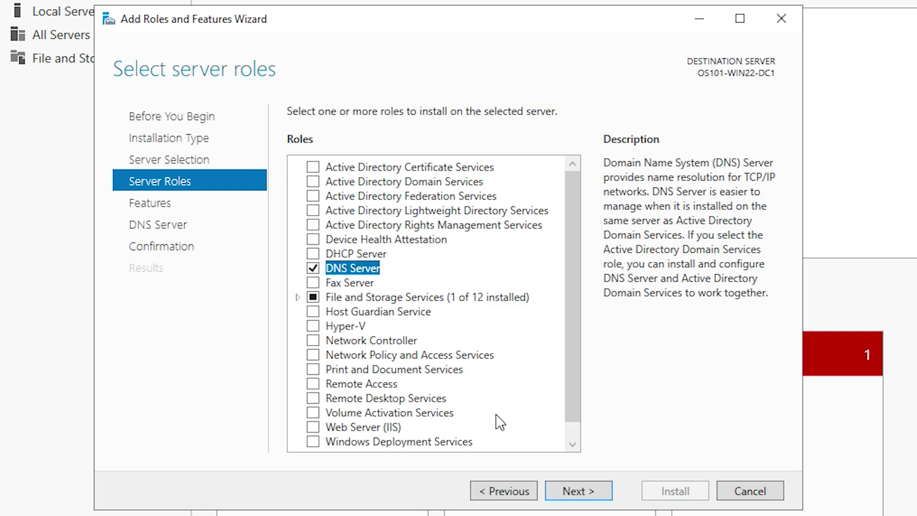
left_click(578, 489)
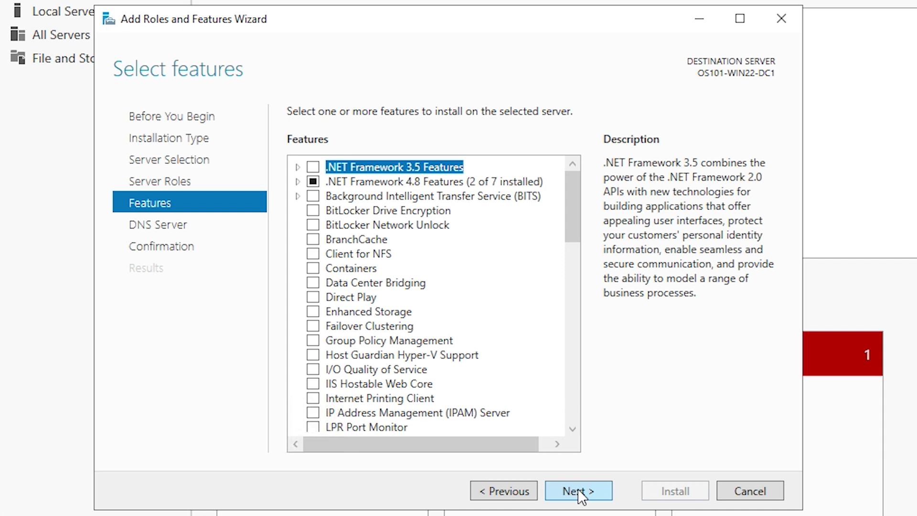
Step: Install the DNS Server role with automatic restart allowed, then close the finished wizard
left_click(581, 494)
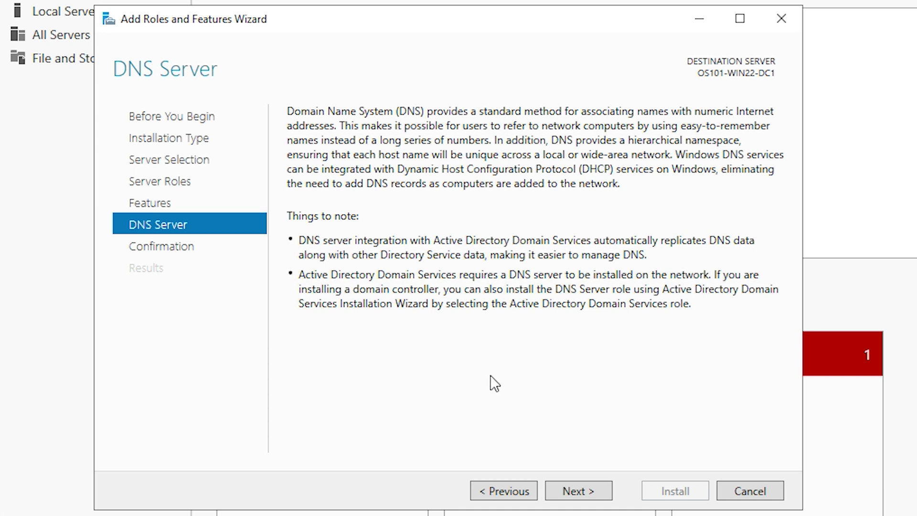
left_click(589, 490)
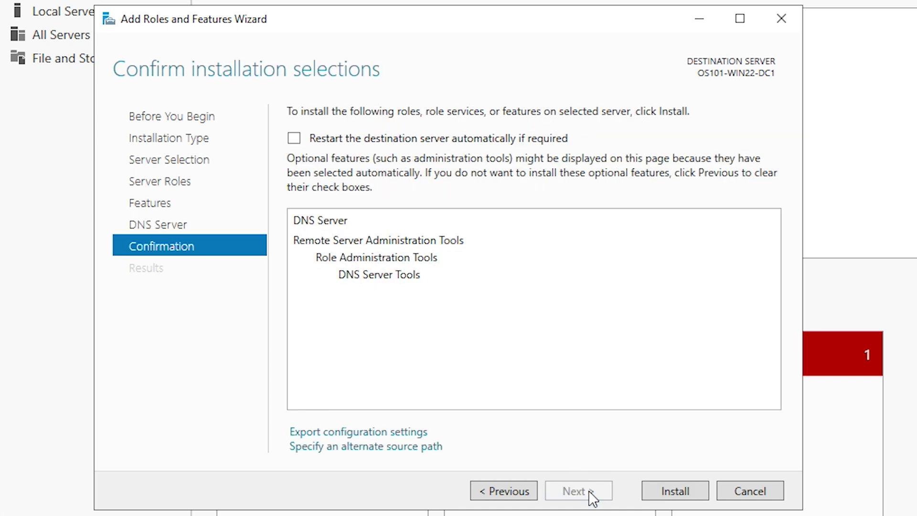
left_click(293, 138)
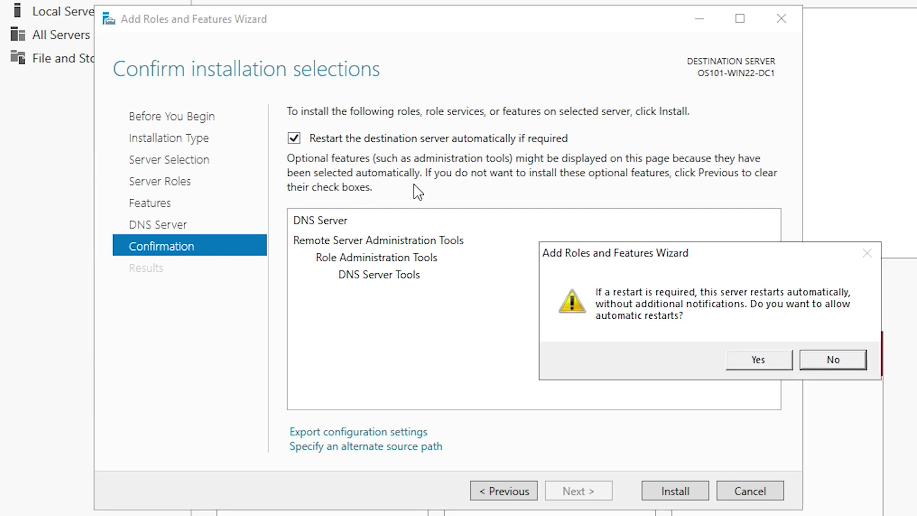
left_click(757, 360)
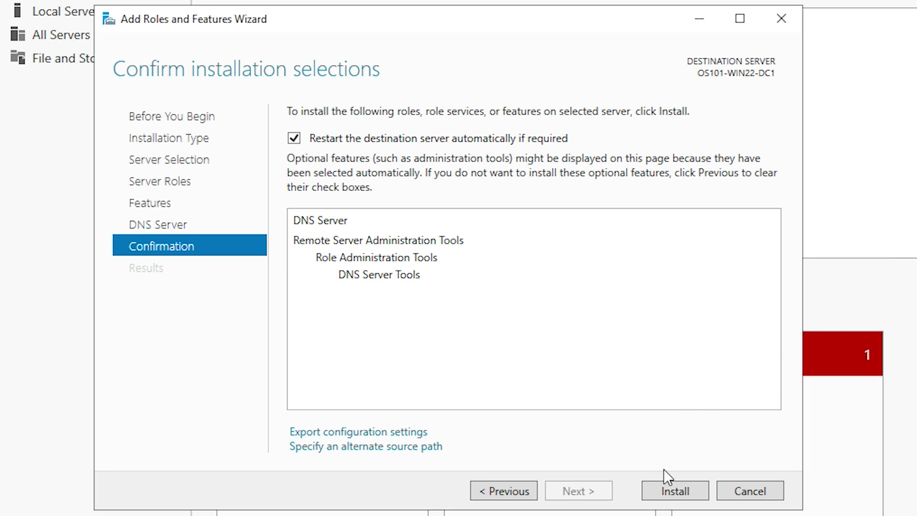
left_click(671, 487)
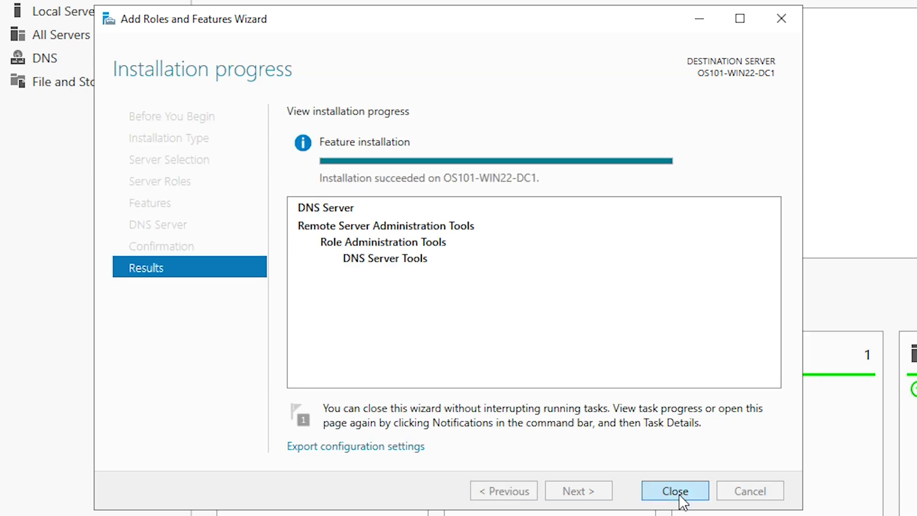
left_click(673, 492)
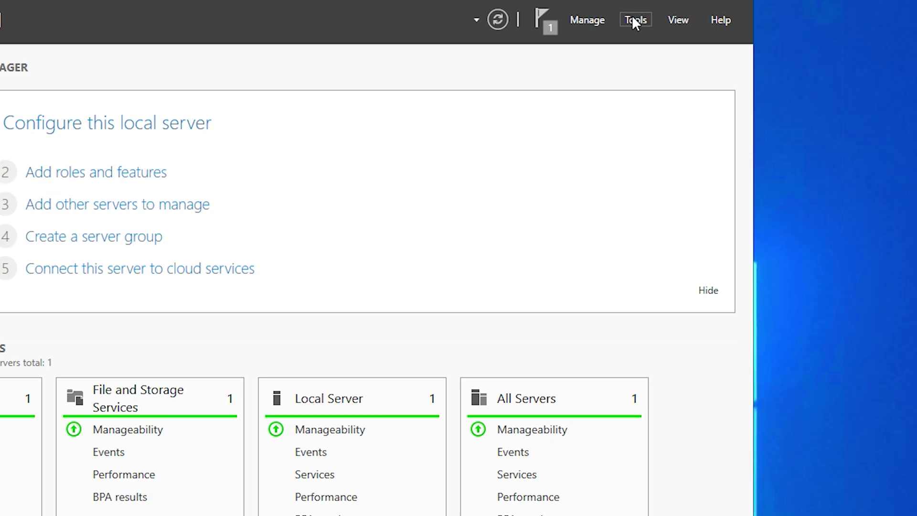
left_click(664, 58)
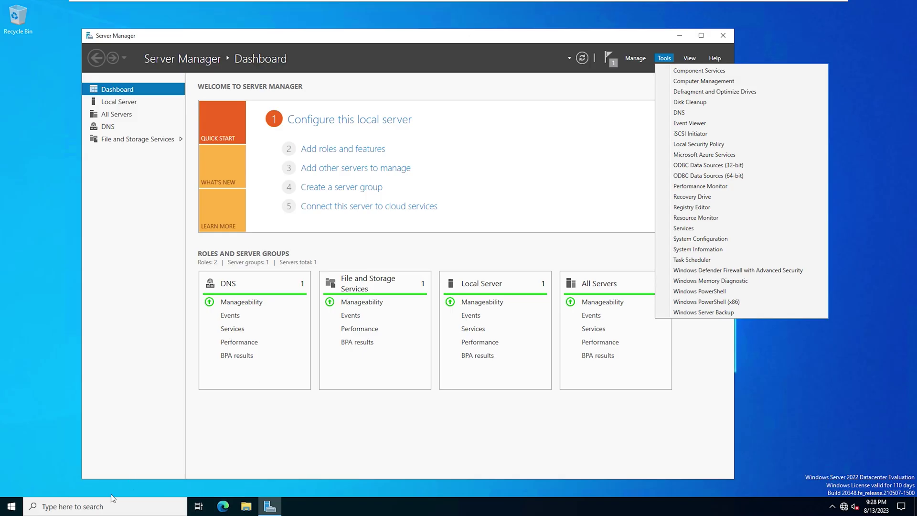
left_click(10, 511)
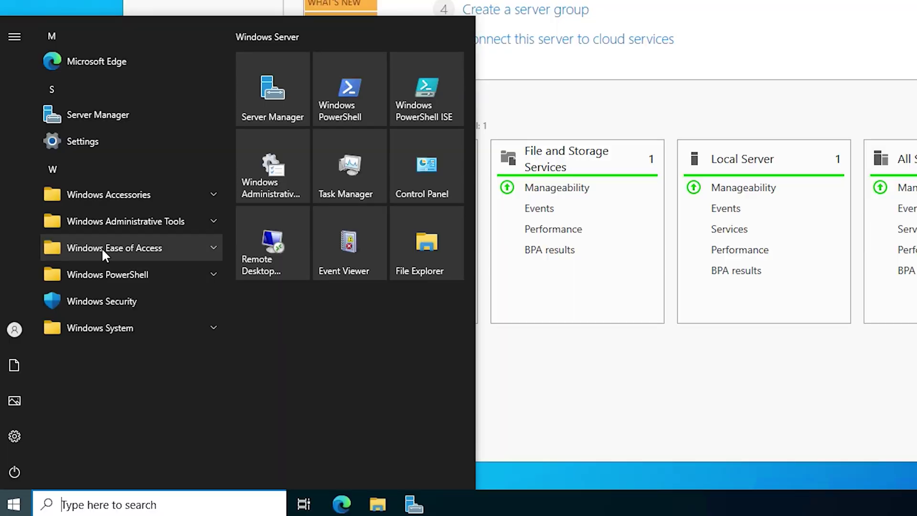
left_click(137, 219)
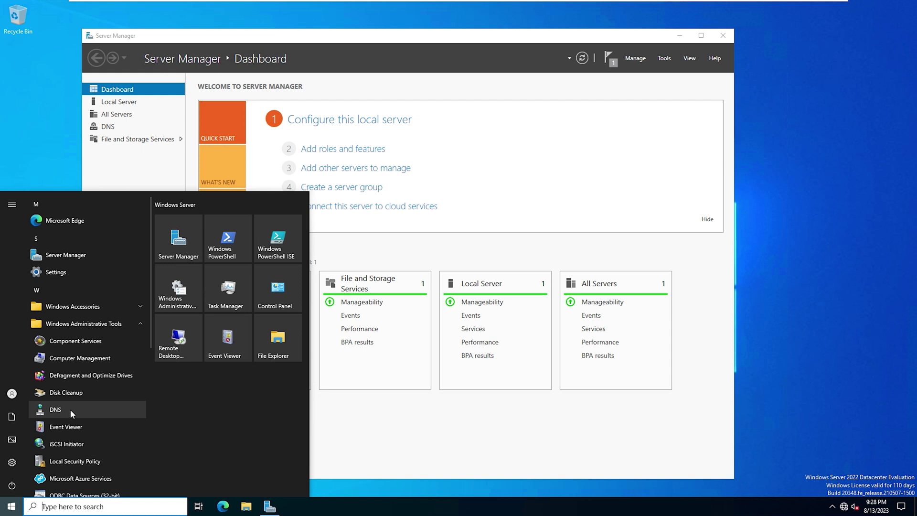
left_click(437, 40)
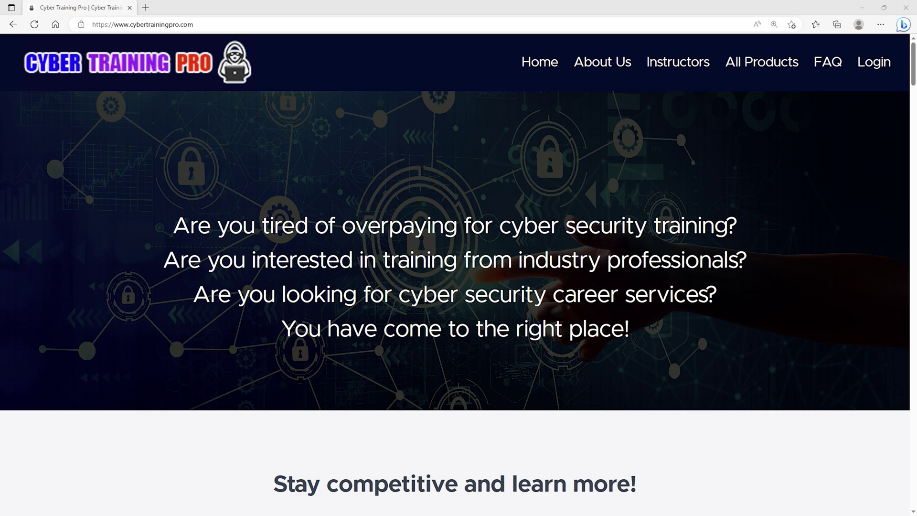
scroll(455, 302, "down", 10)
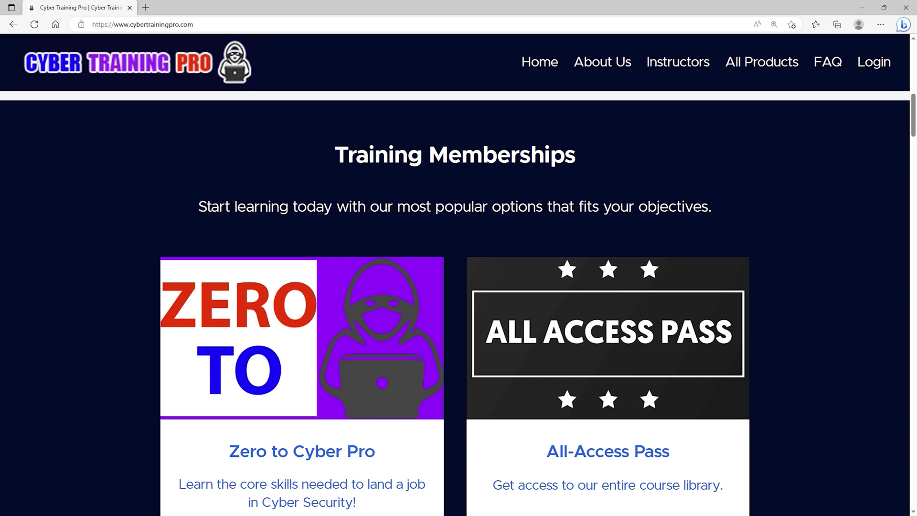
scroll(455, 305, "down", 15)
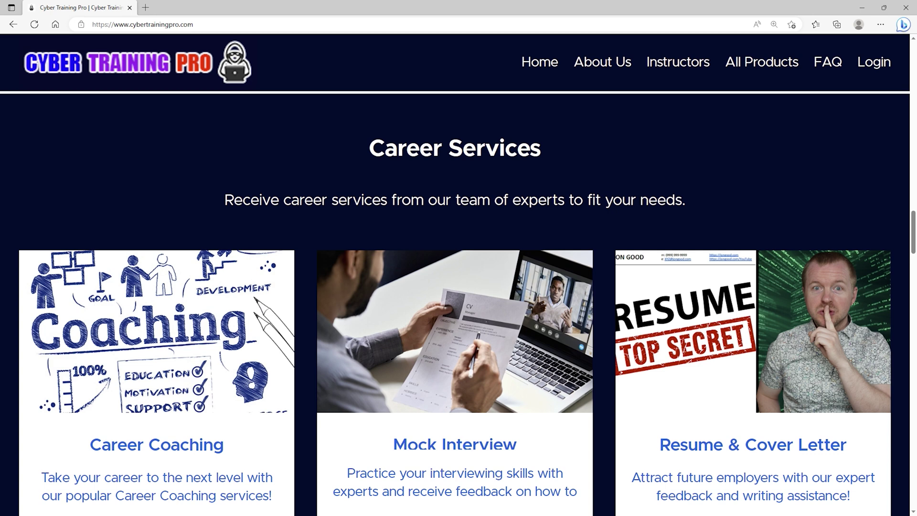
scroll(455, 304, "down", 10)
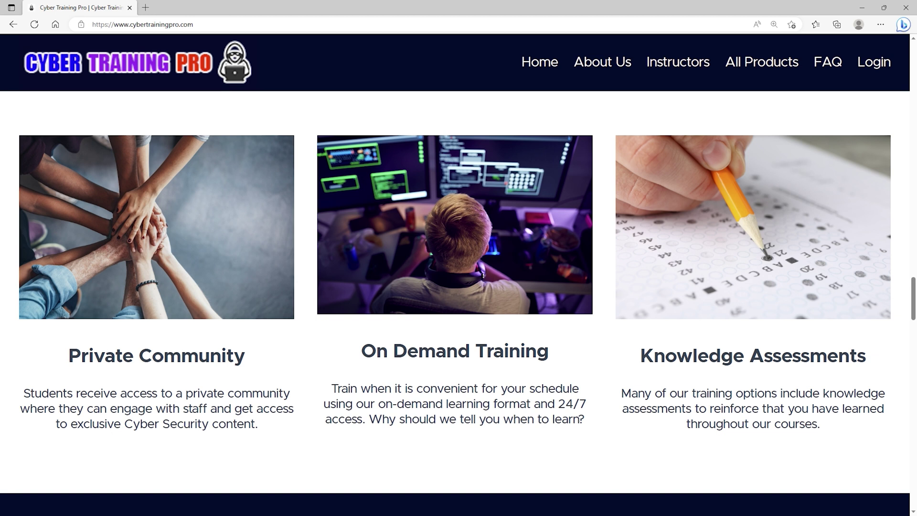
scroll(458, 286, "down", 5)
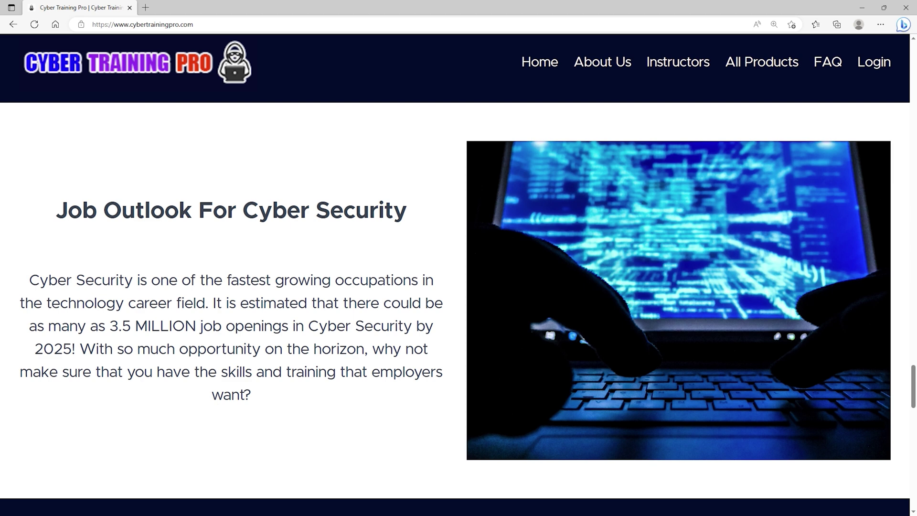
key("Home")
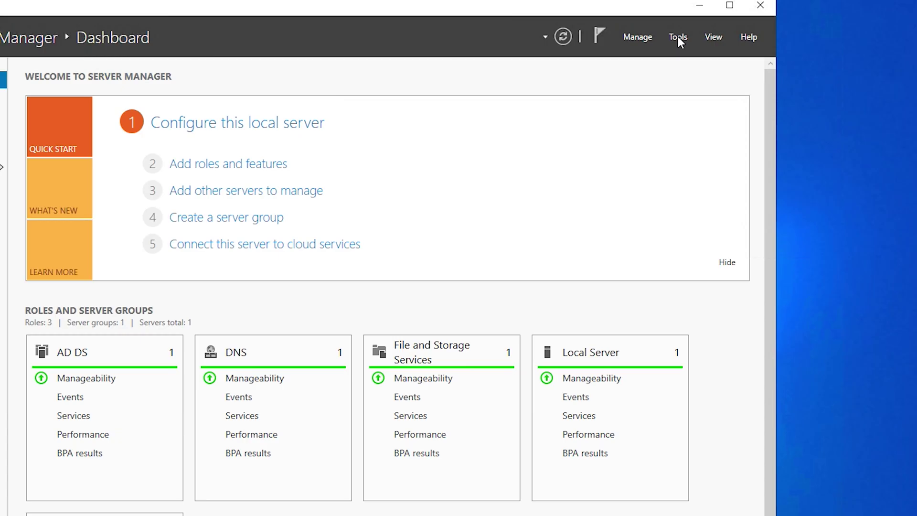
Step: Launch DNS Manager and browse OS101-WIN22-DC1's Forward Lookup Zones to the demo.lab host records
left_click(670, 59)
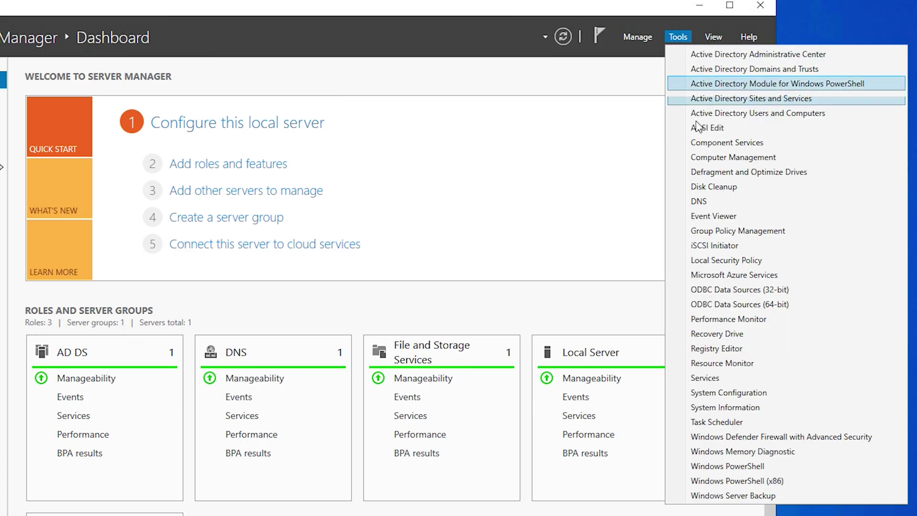
left_click(698, 208)
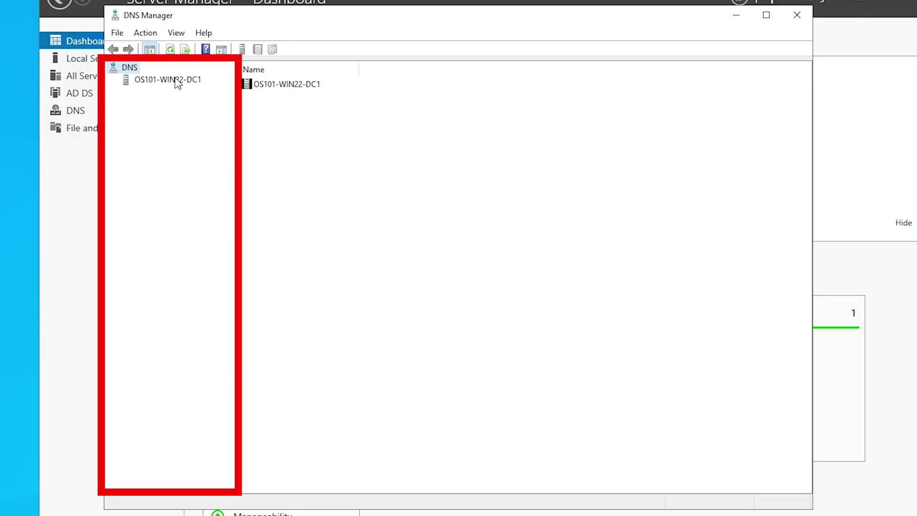
left_click(175, 81)
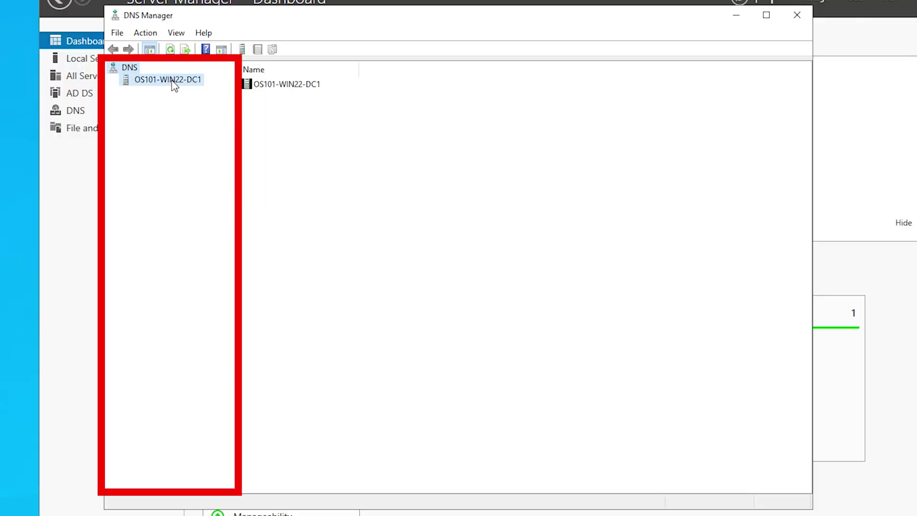
left_click(113, 82)
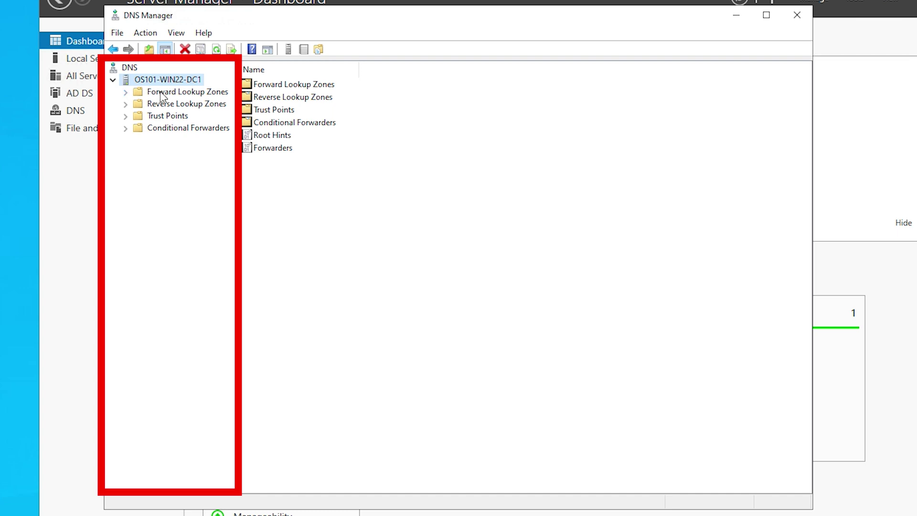
left_click(163, 93)
left_click(126, 93)
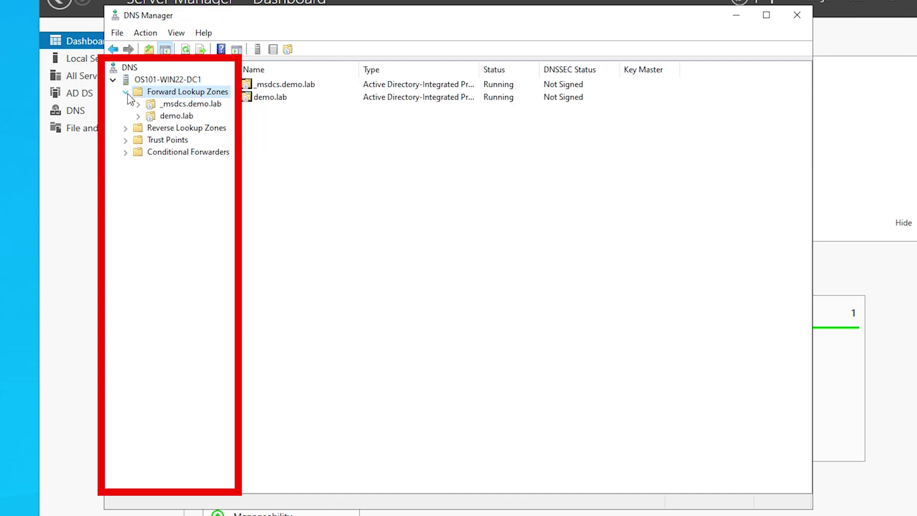
left_click(177, 117)
left_click(139, 117)
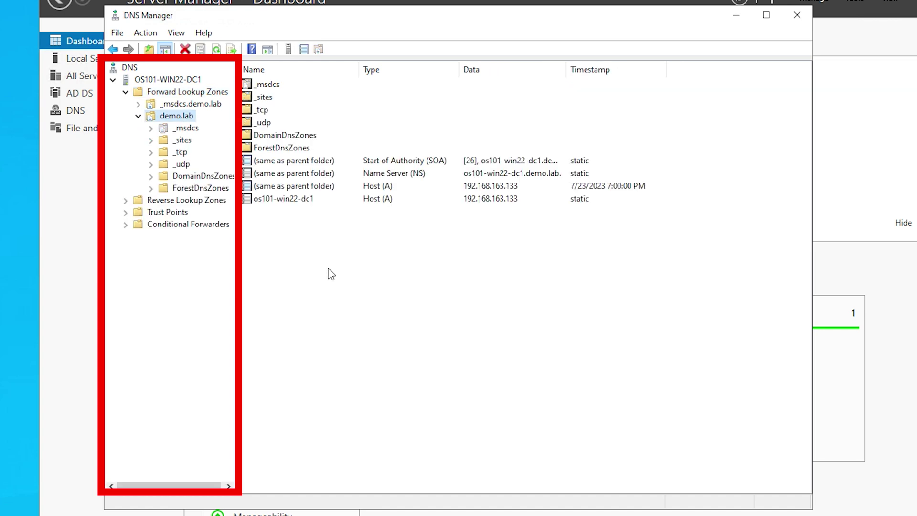
left_click(274, 200)
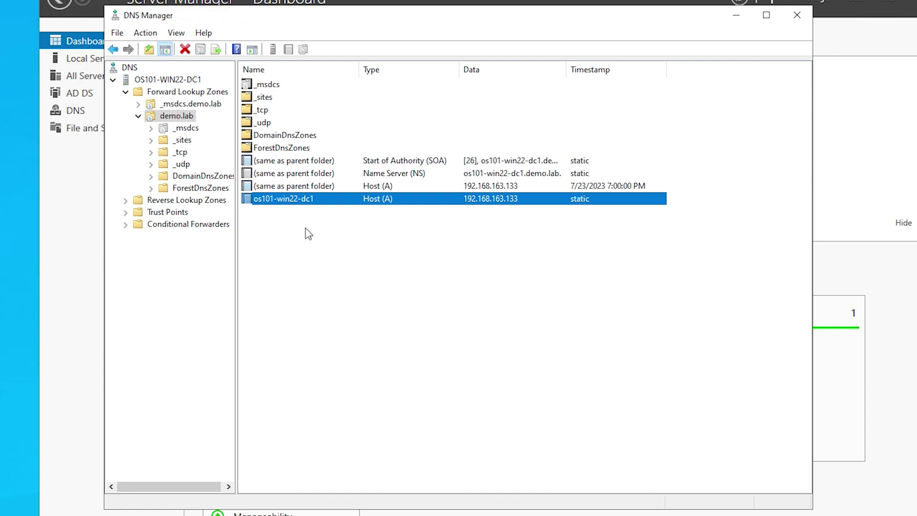
left_click(330, 260)
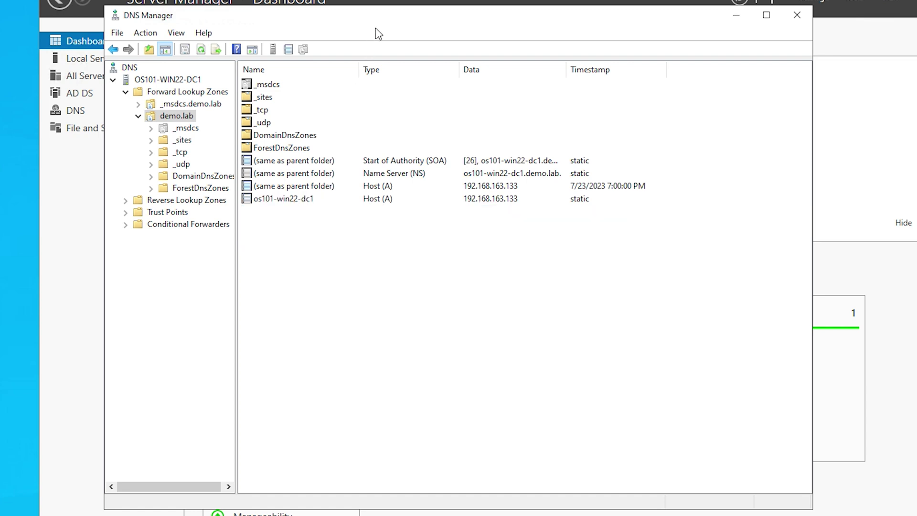
left_click_drag(378, 19, 320, 0)
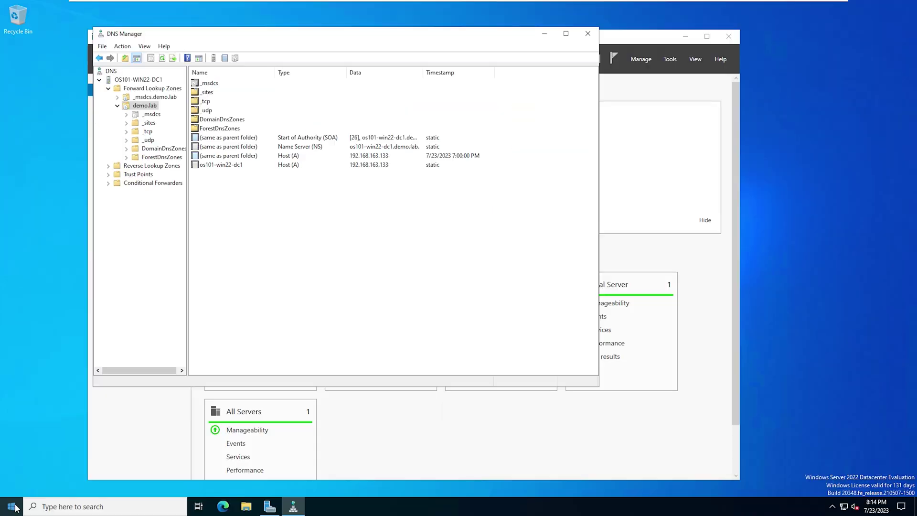
Step: Ping os101-win22-dc1 in Command Prompt, getting 4 replies from OS101-WIN22-DC1.demo.lab
left_click(10, 505)
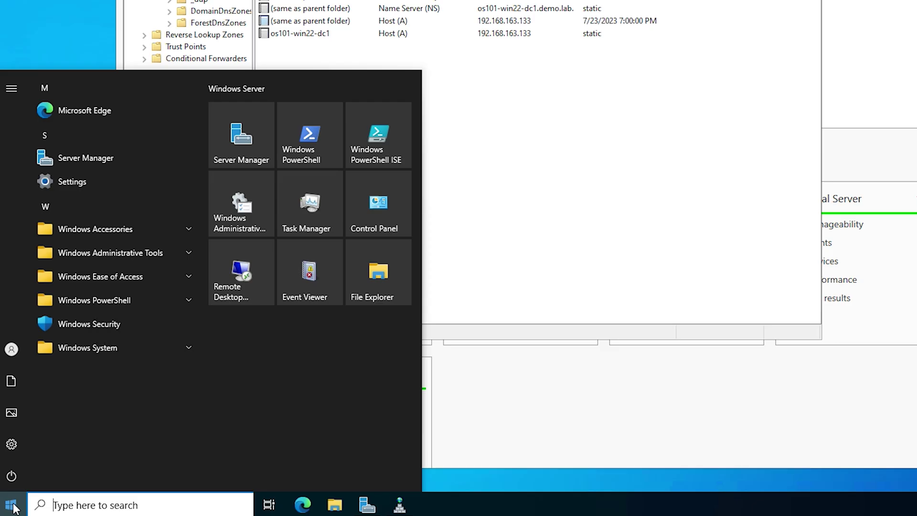
type("cmd")
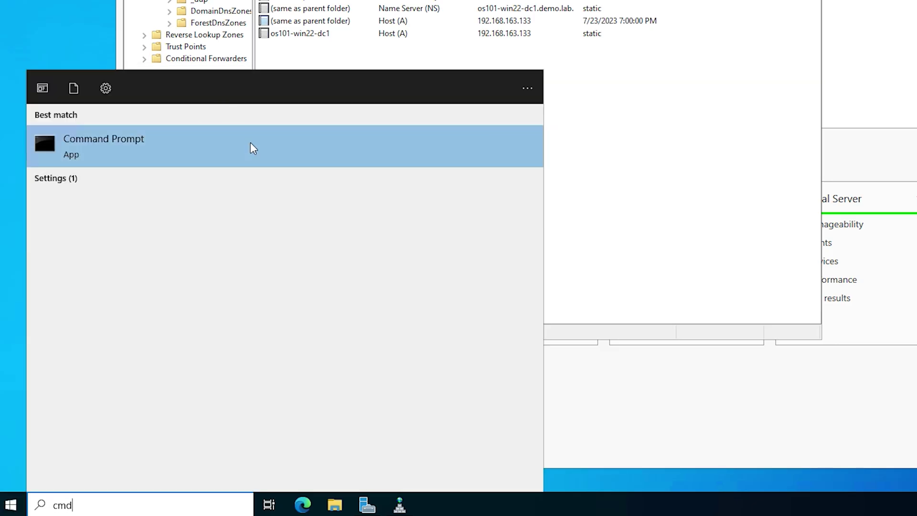
left_click(252, 144)
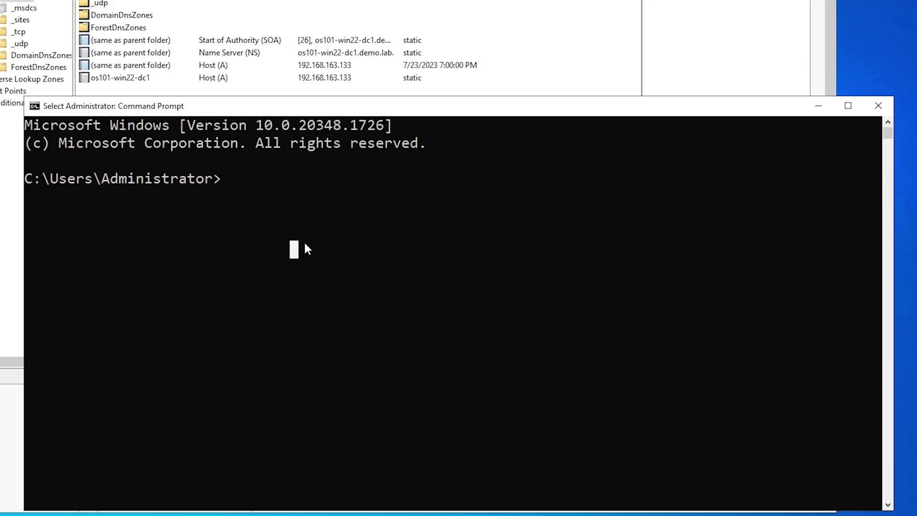
type("pin")
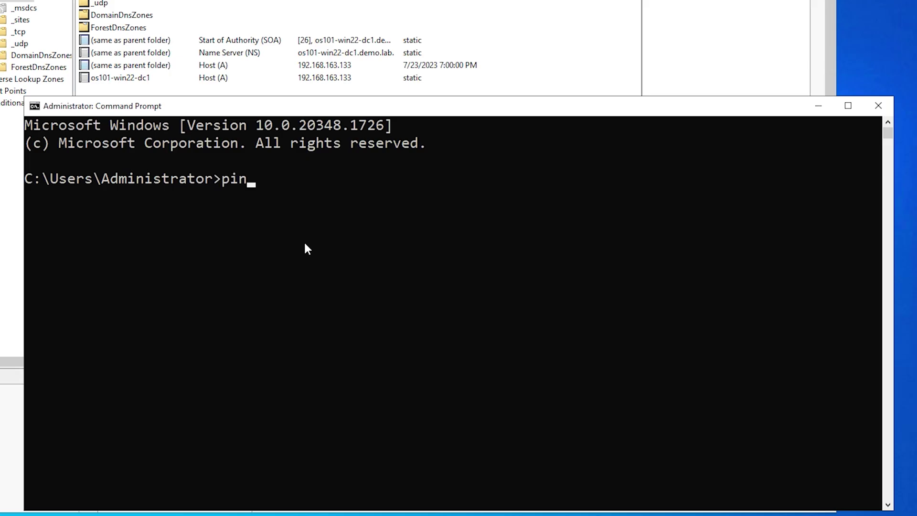
type("g os101-win22-dc1")
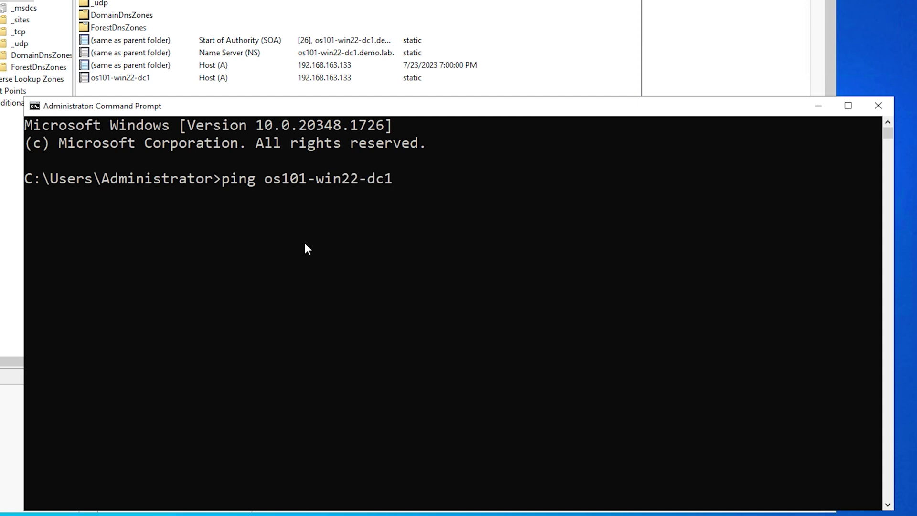
key("Return")
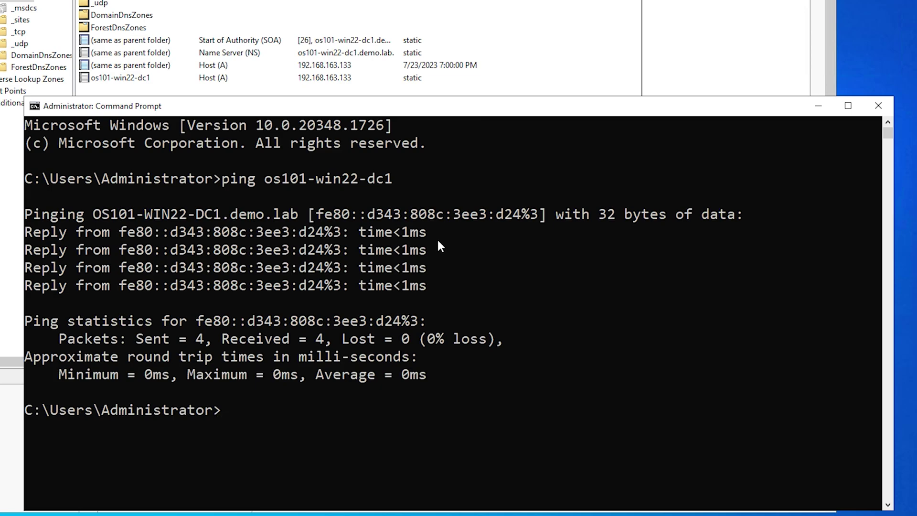
left_click(444, 35)
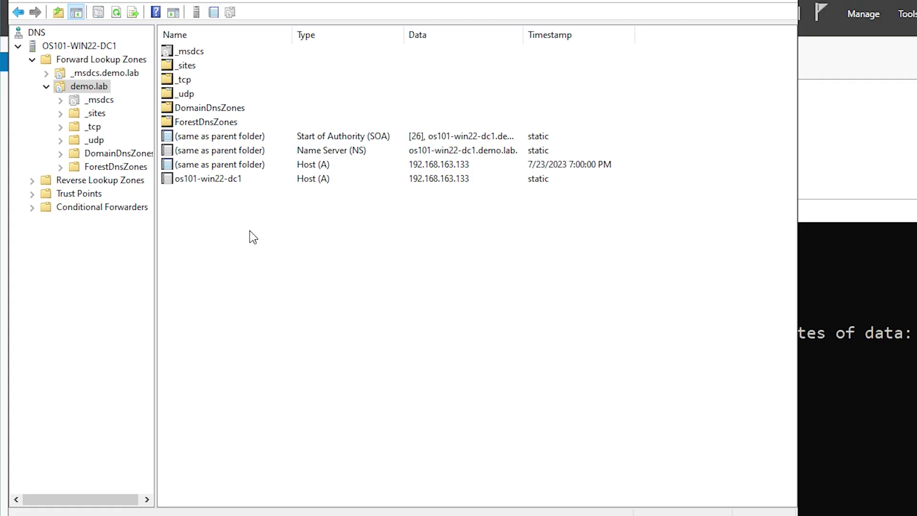
Step: Start a new host record in demo.lab and name it test1234
right_click(247, 198)
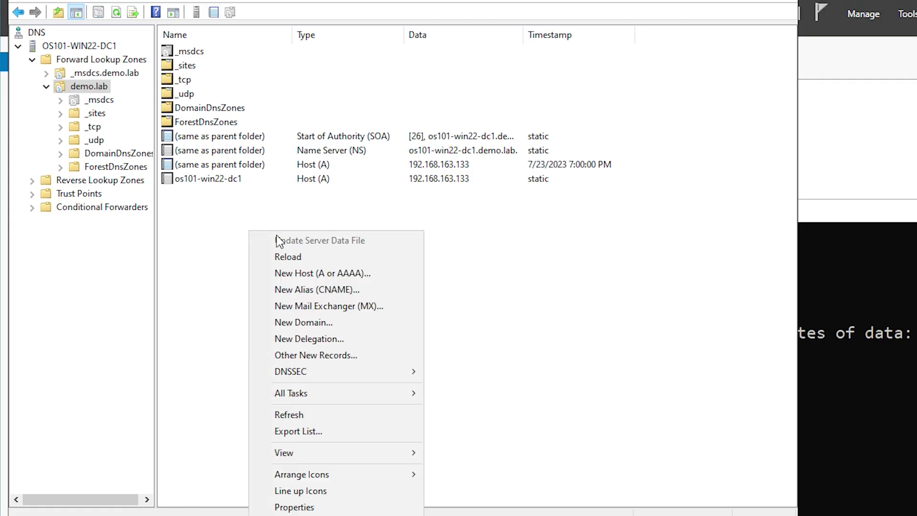
left_click(320, 274)
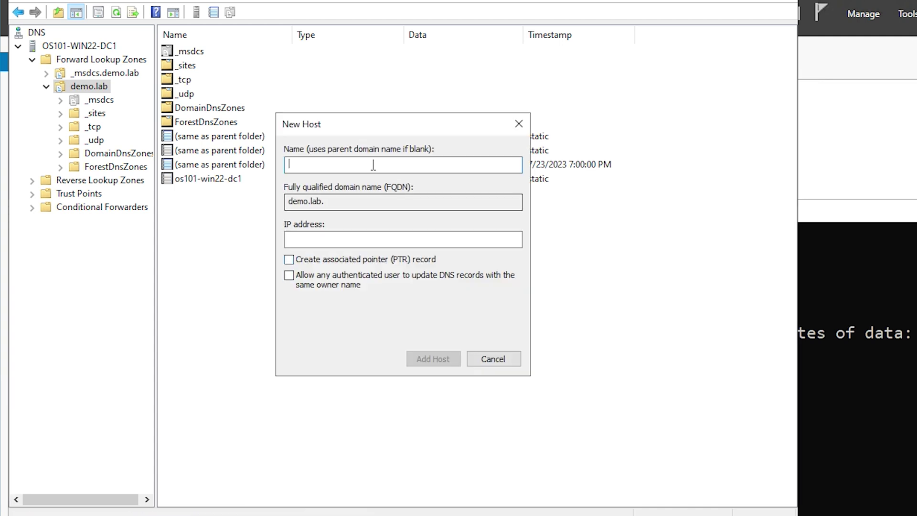
left_click_drag(395, 133, 364, 252)
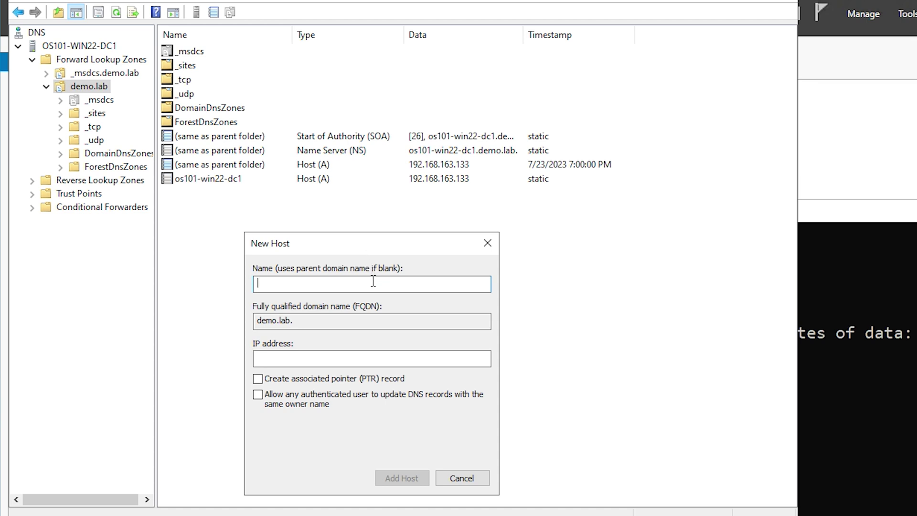
type("test1234")
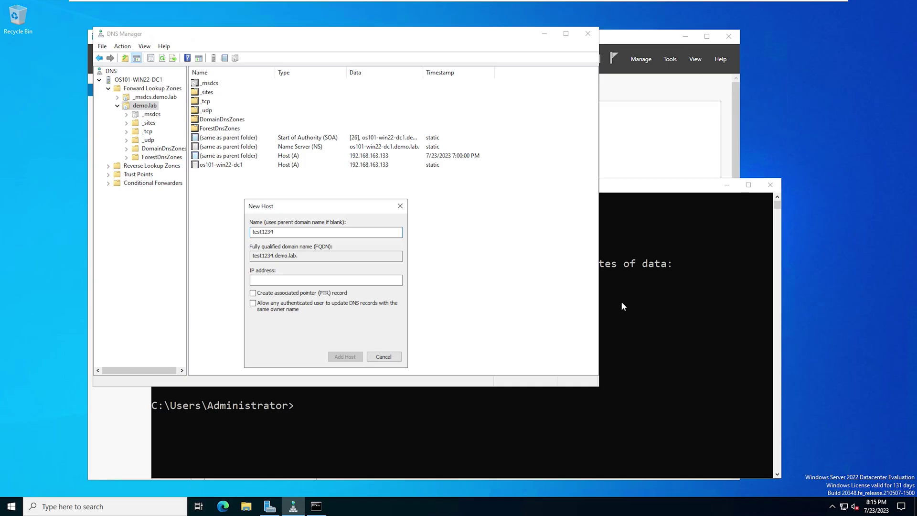
Step: Ping test1234 in Command Prompt, which reports the host cannot be found
left_click(668, 322)
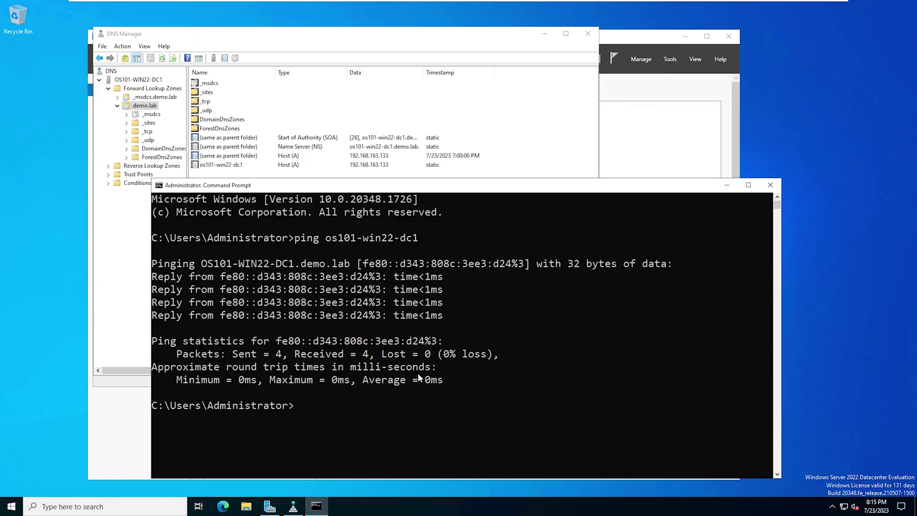
type("ping test12")
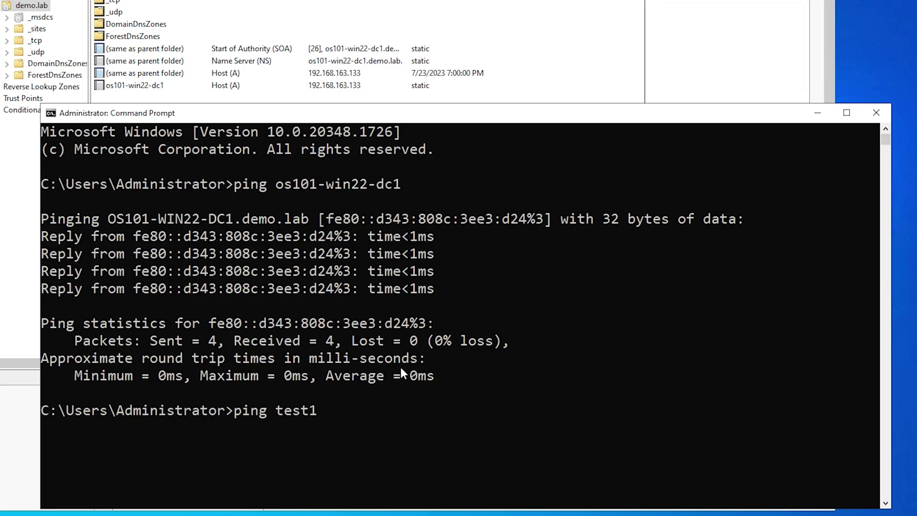
type("34")
key("Return")
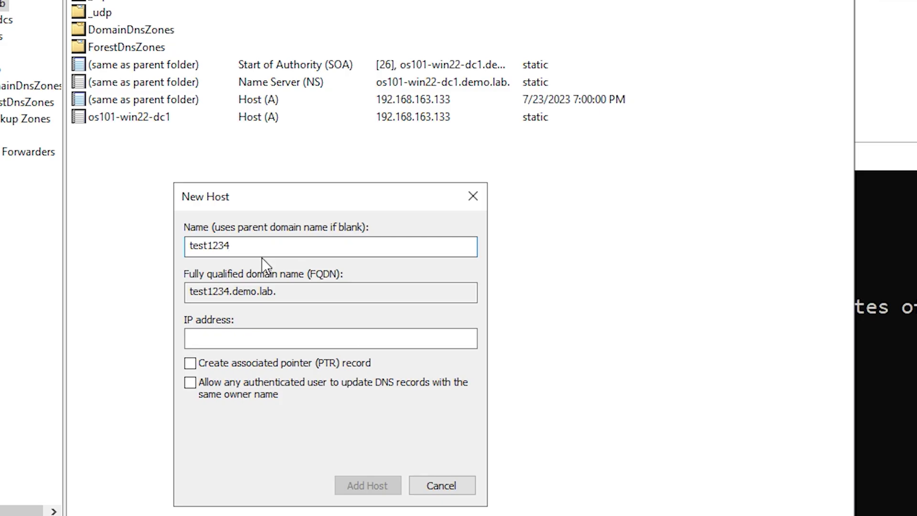
Step: Add test1234 at 192.168.163.133 with a PTR record requested, dismissing the reverse-zone warning
left_click(378, 334)
type("19")
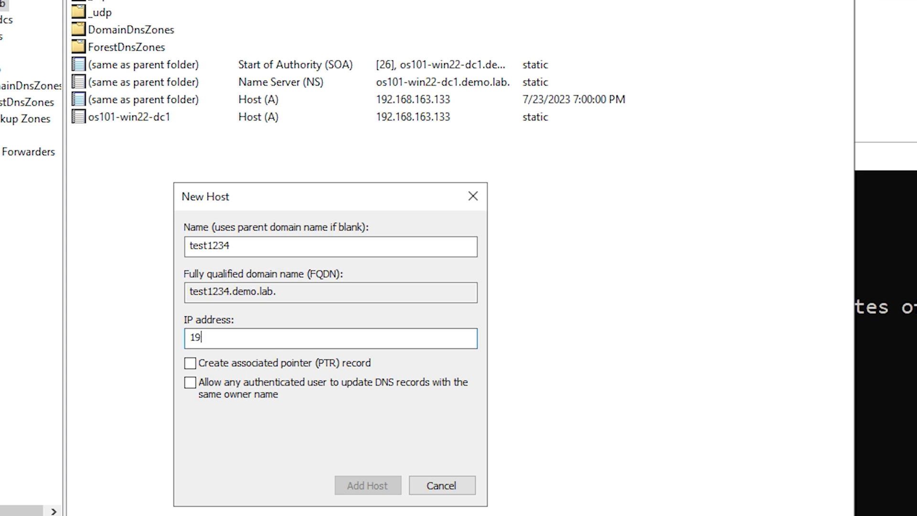
type("2.168.163.133")
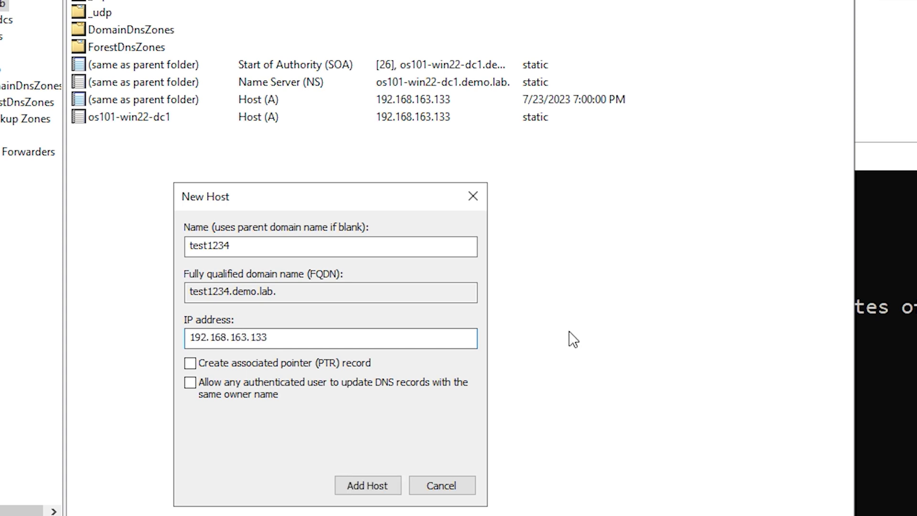
left_click(294, 362)
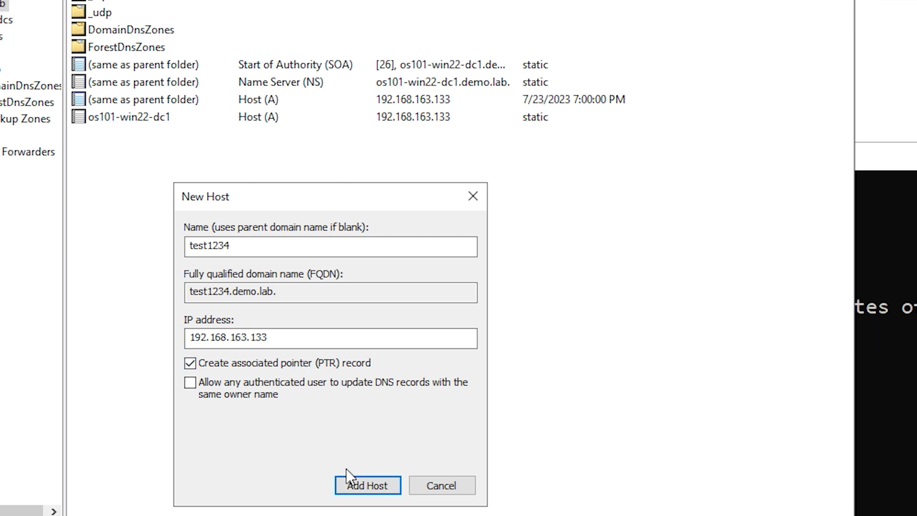
left_click(368, 487)
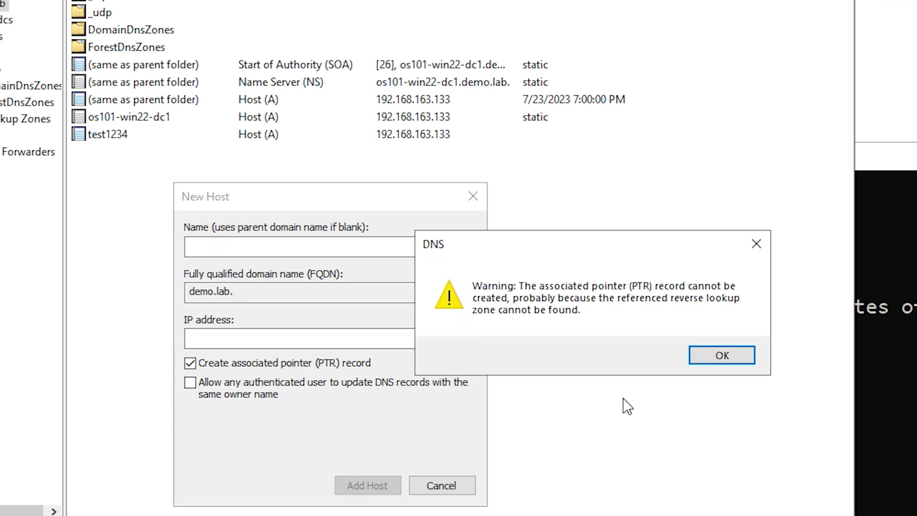
left_click(720, 355)
left_click(442, 485)
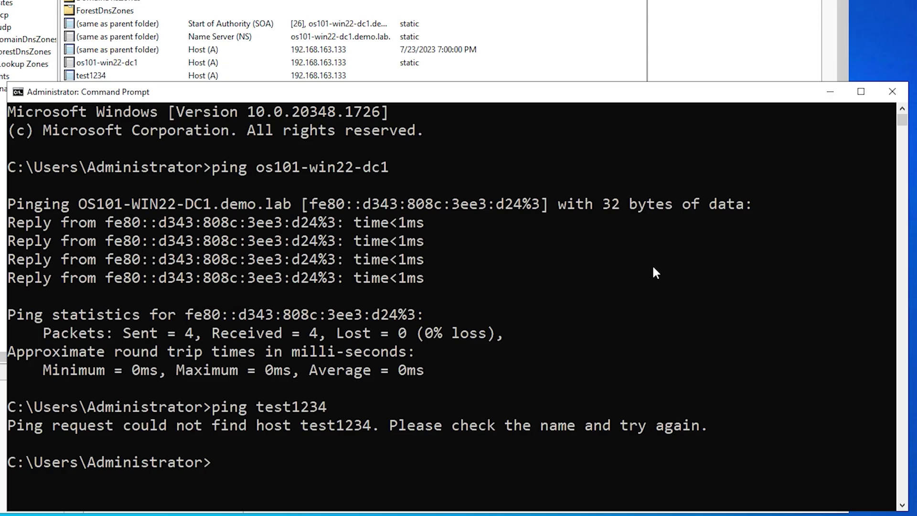
Step: Flush the DNS cache with ipconfig /flushdns, then ping test1234 until it replies from 192.168.163.133
type("ipconfig ")
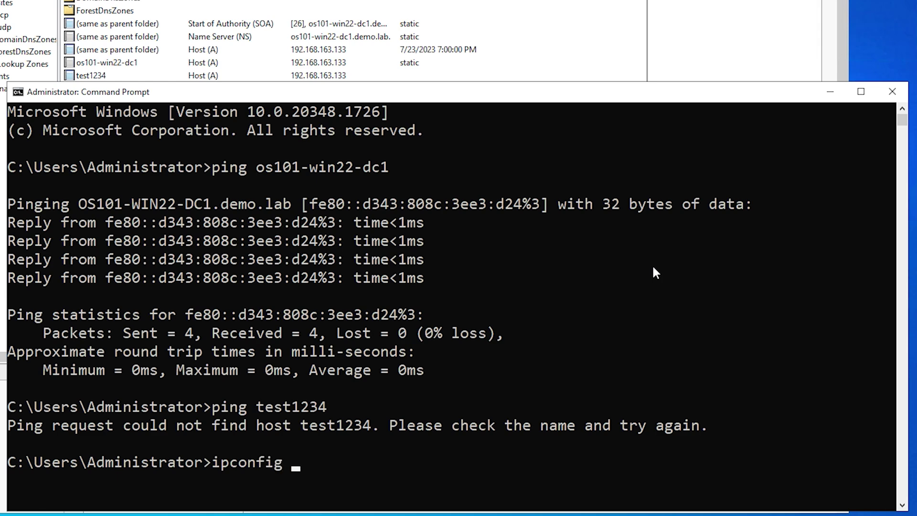
type("/flushdns")
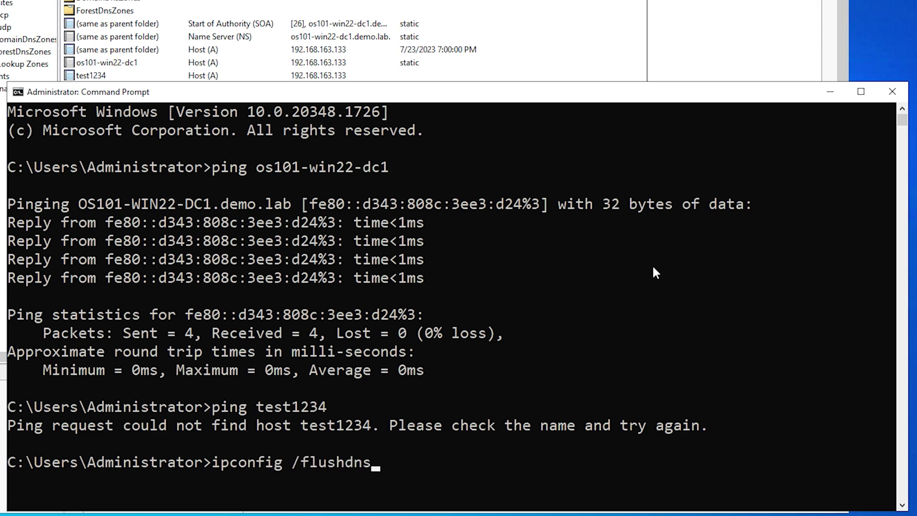
key("Return")
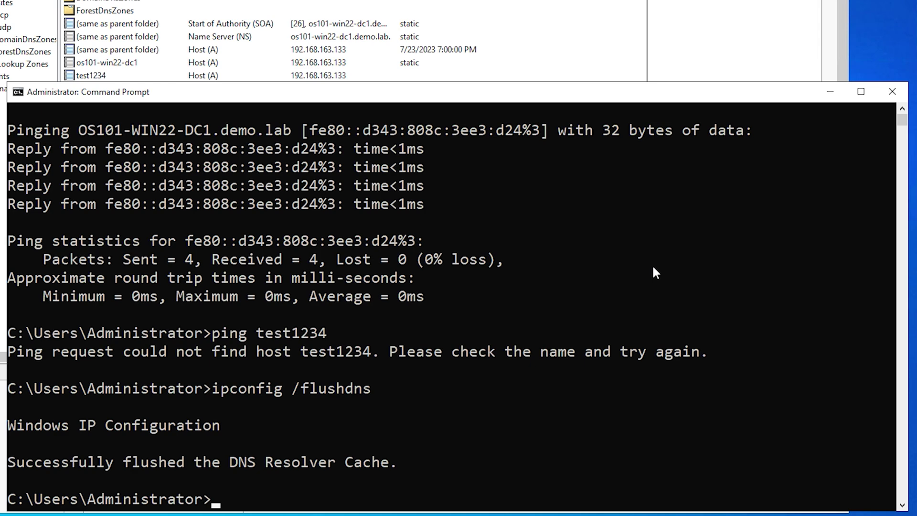
type("ping test1234")
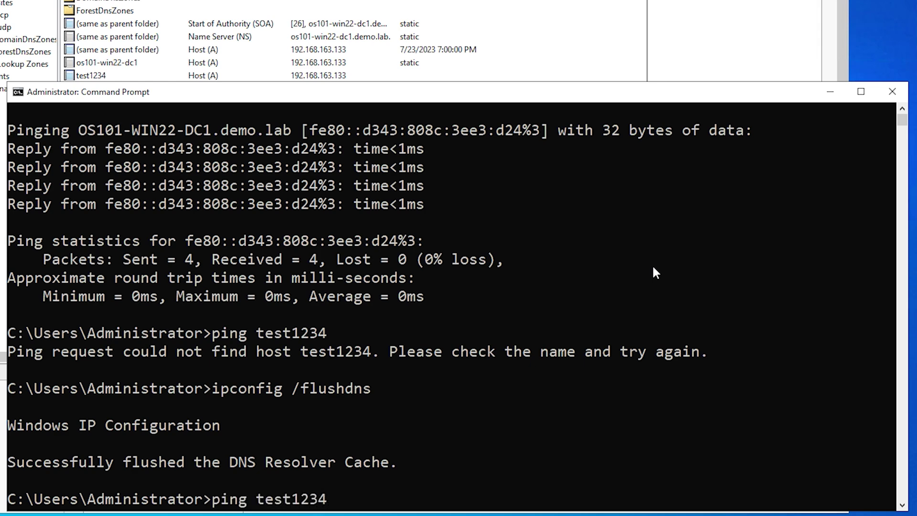
key("Return")
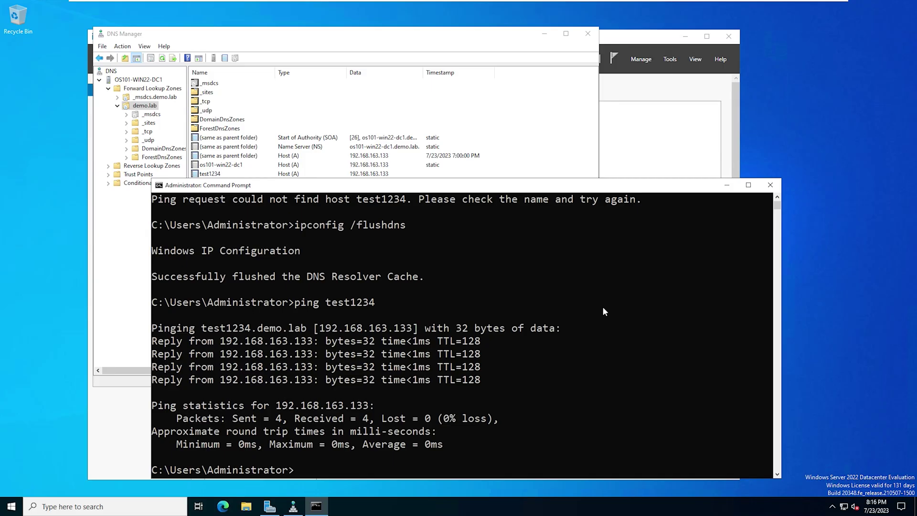
Step: Close Command Prompt and DNS Manager, relaunch DNS from Server Manager Tools, and right-click OS101-WIN22-DC1
left_click(771, 188)
left_click(588, 33)
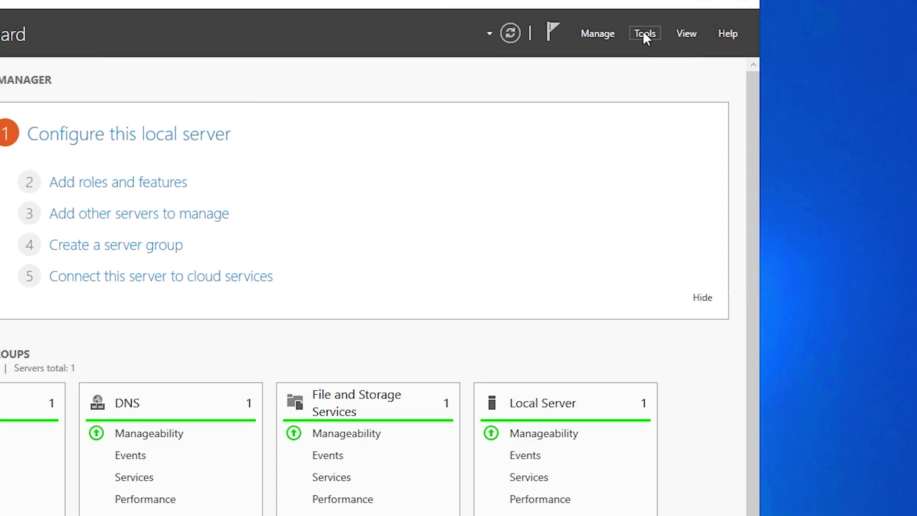
left_click(670, 59)
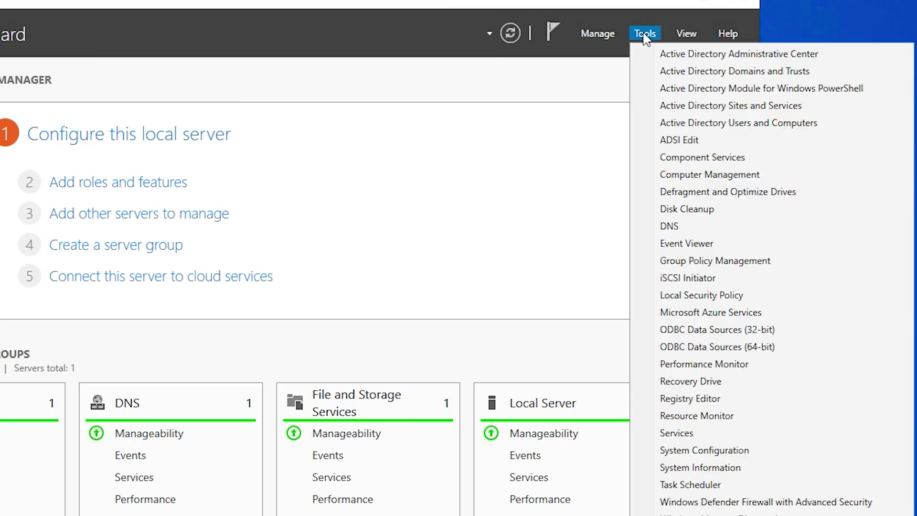
left_click(673, 227)
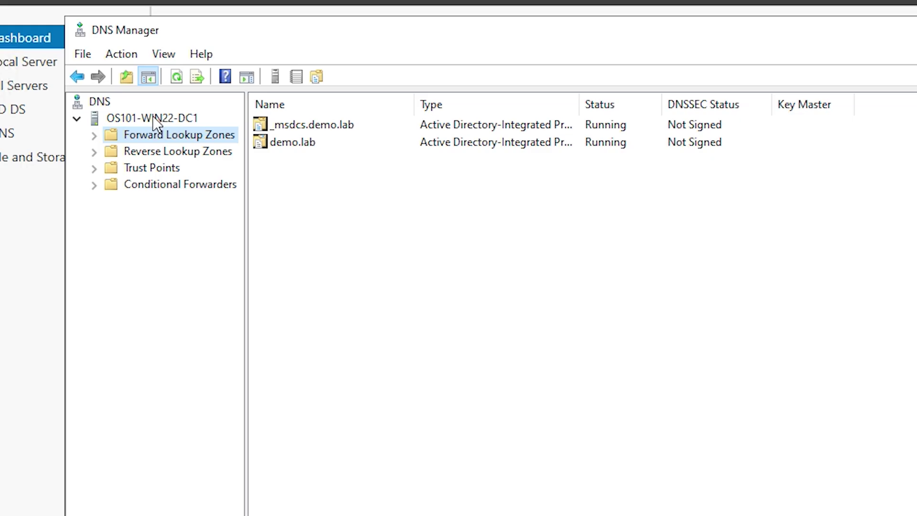
left_click(154, 118)
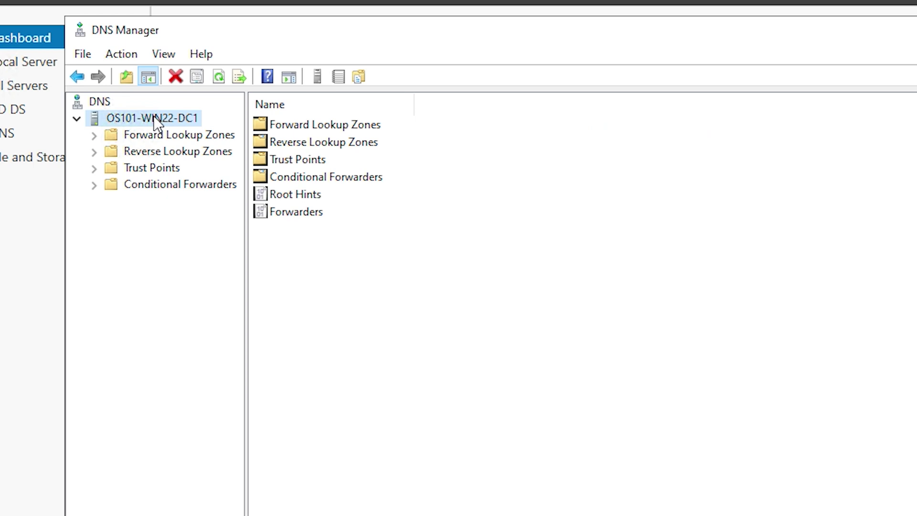
right_click(153, 117)
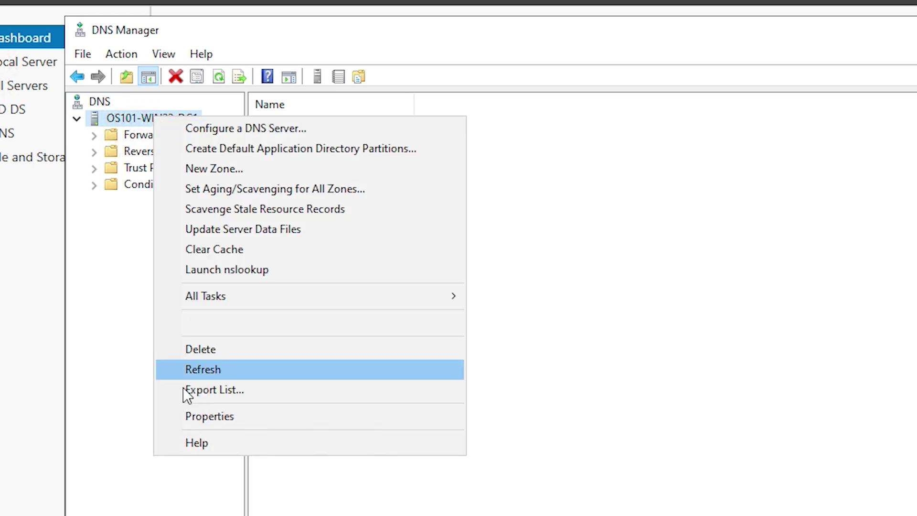
Step: In the server's Properties, limit Interfaces to 192.168.163.133 by unchecking the fe80 IPv6 address
left_click(207, 420)
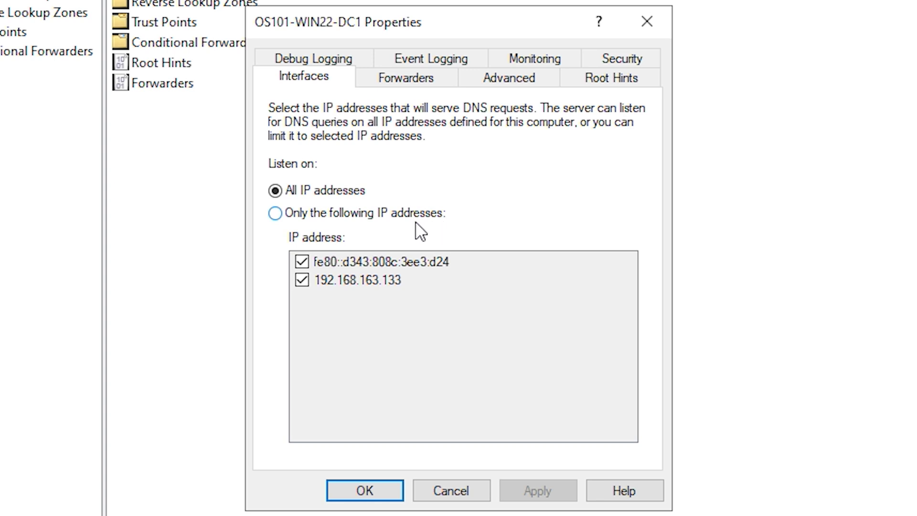
left_click(274, 214)
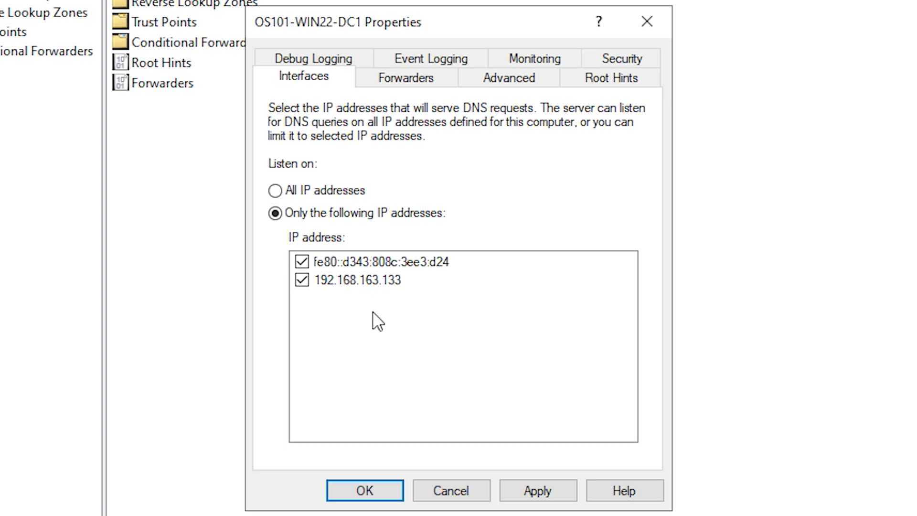
left_click(302, 262)
left_click(614, 80)
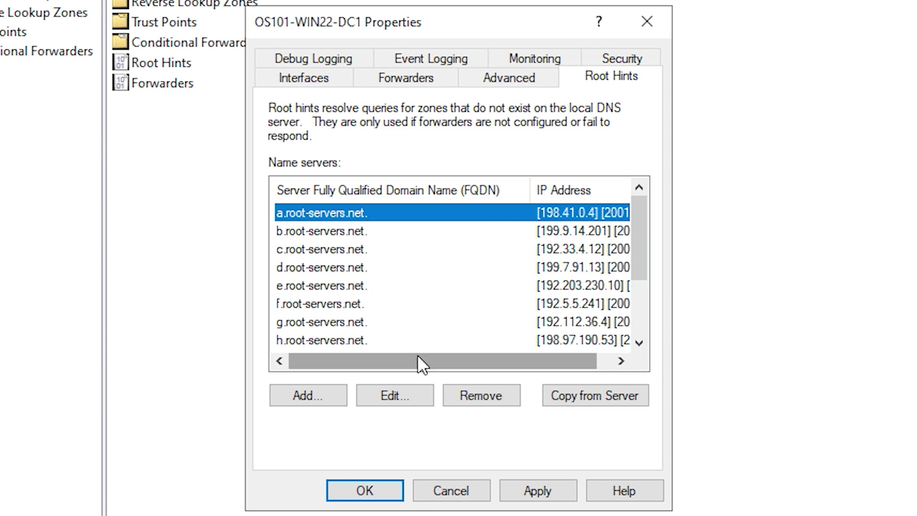
Step: Scroll the Root Hints list sideways to reveal addresses such as 198.41.0.4 and 199.9.14.201
left_click_drag(429, 359, 503, 359)
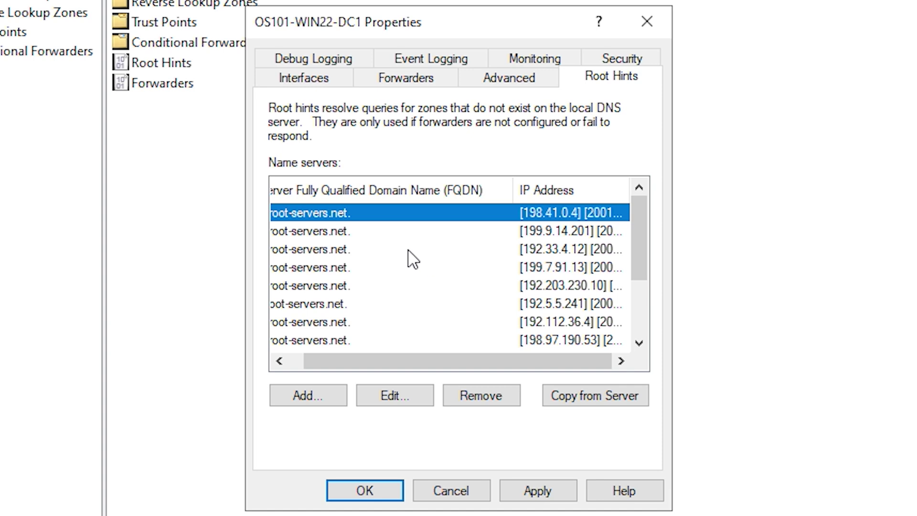
Step: Inspect the 192.168.163.2 forwarder in the Edit Forwarders dialog and cancel without changes
left_click(409, 81)
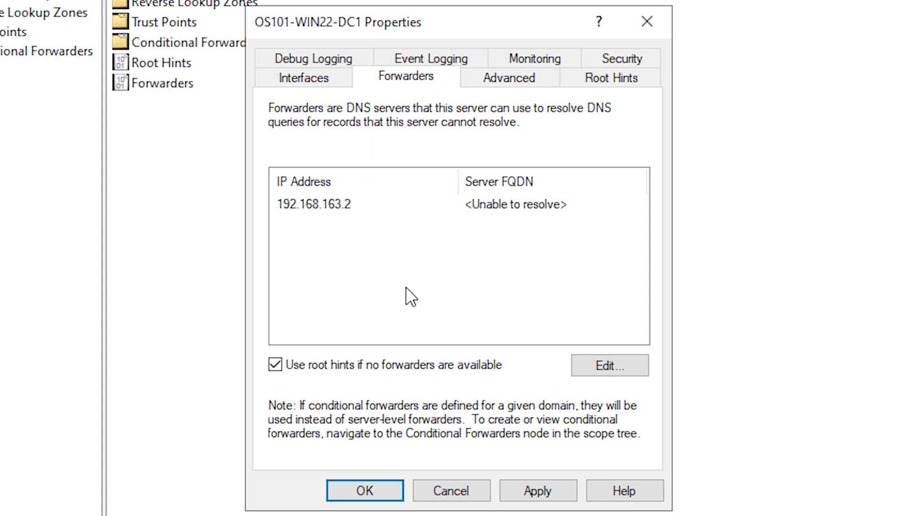
left_click(328, 206)
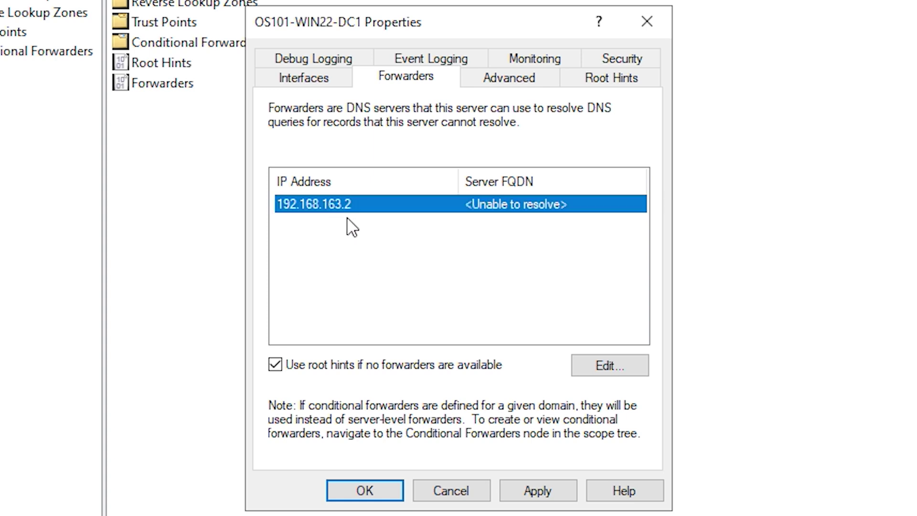
left_click(625, 377)
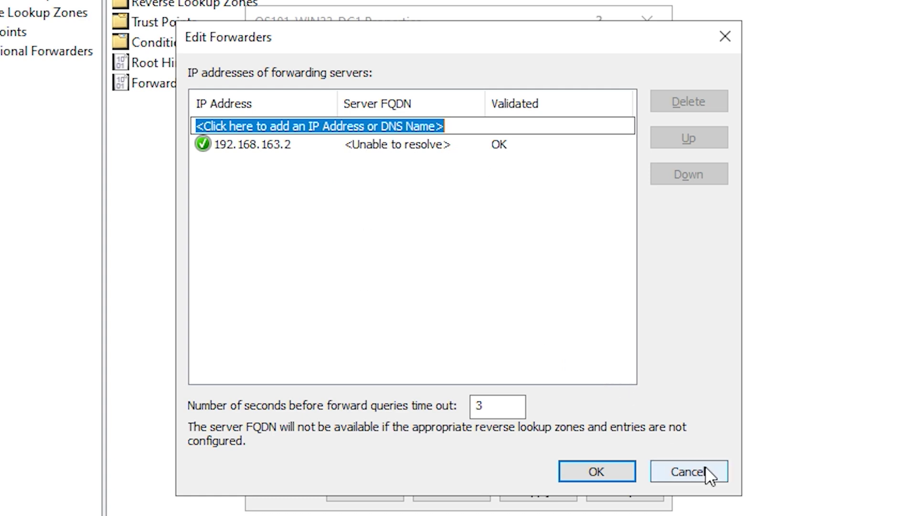
left_click(690, 472)
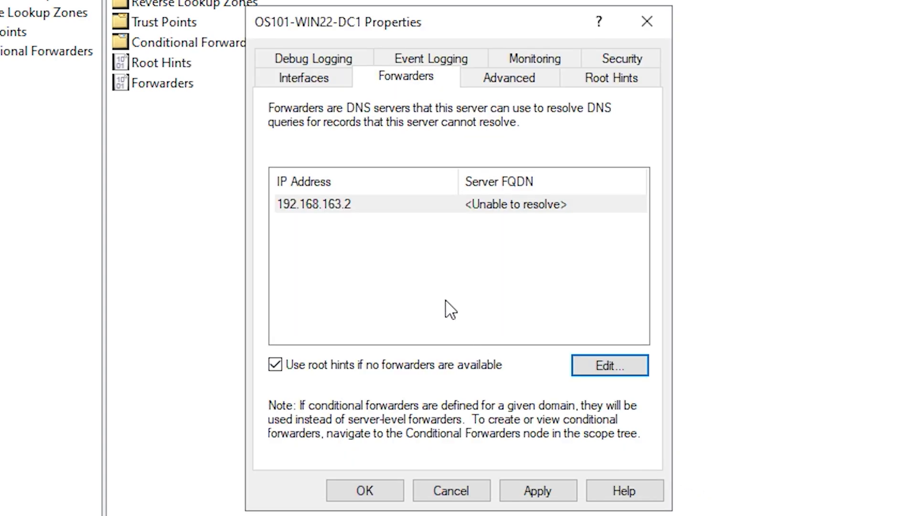